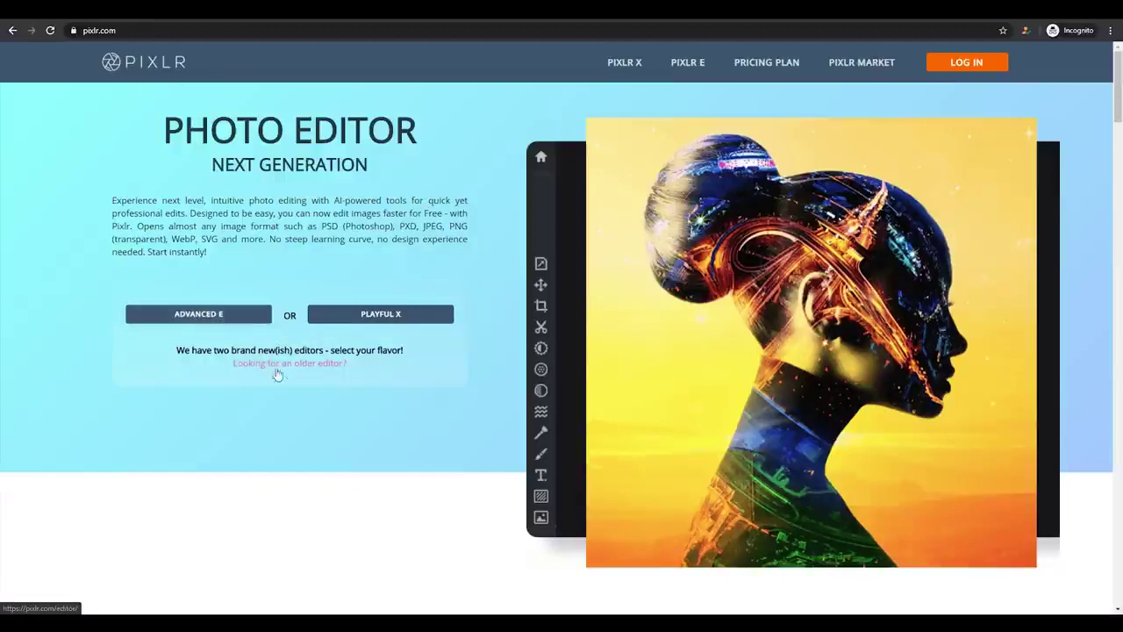
Create a new image named banner in the Playful X editor with the Web 1440p preset, 2560 by 1440
click(384, 317)
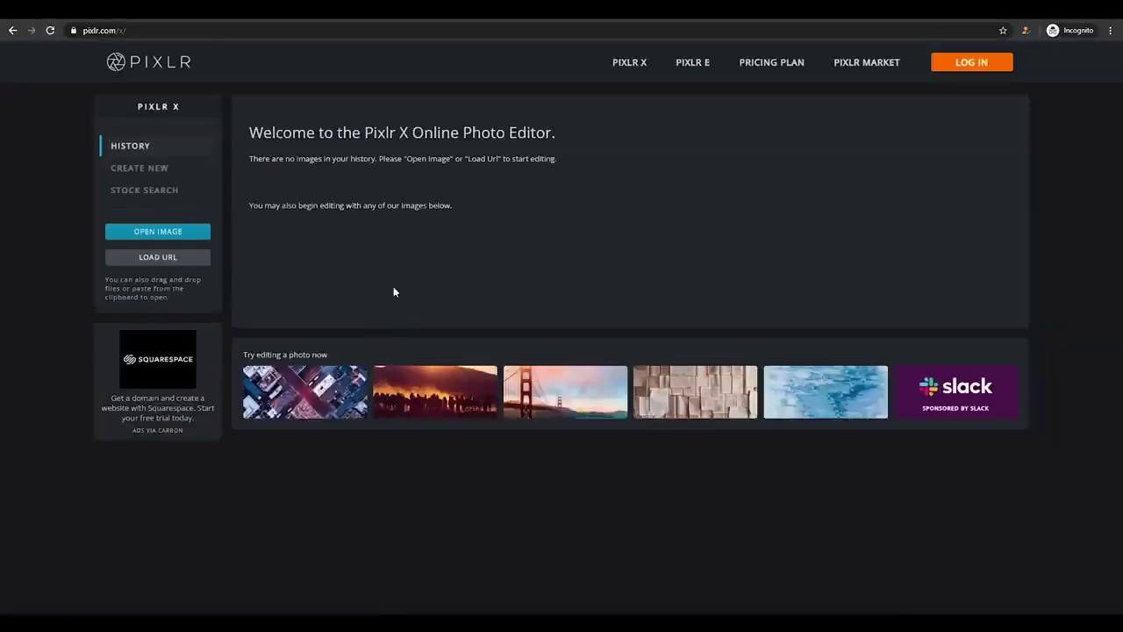
click(165, 169)
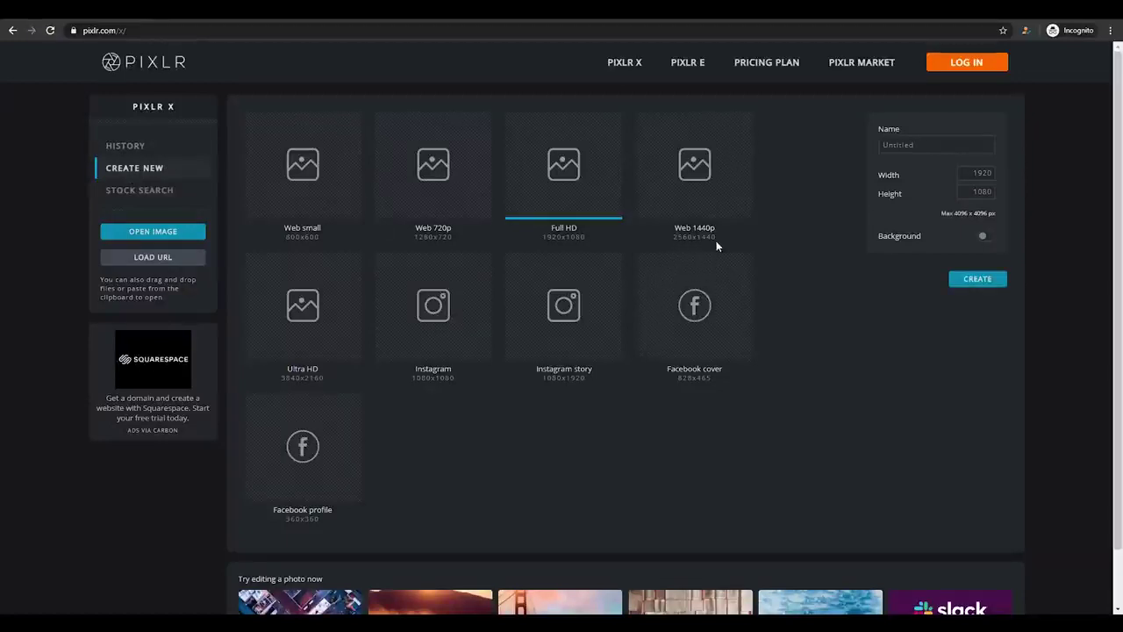
click(706, 192)
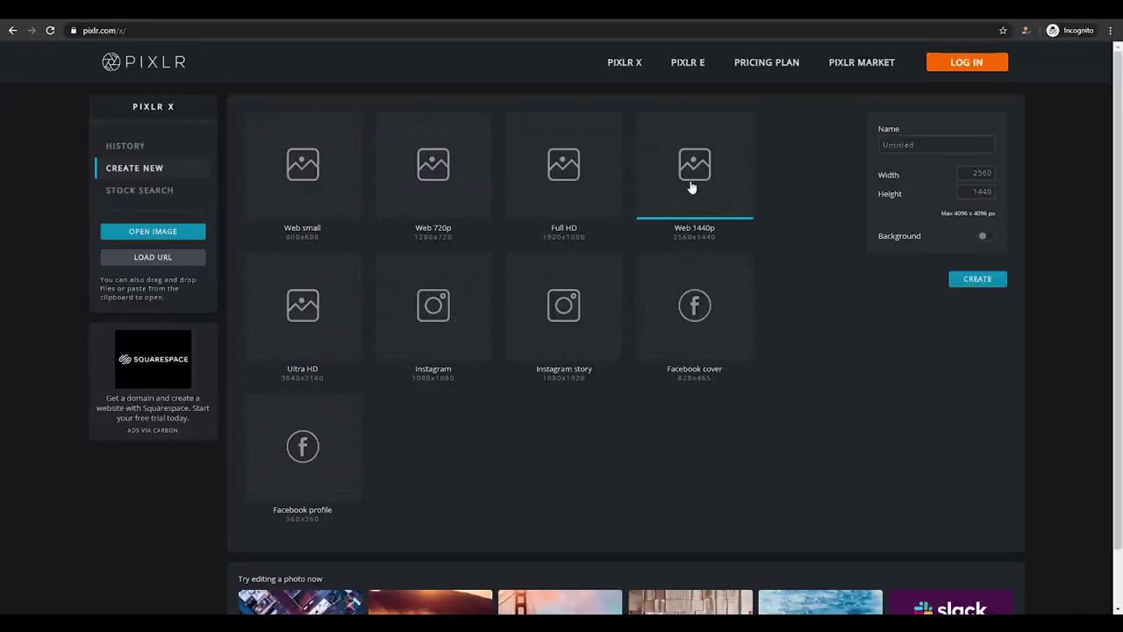
click(890, 145)
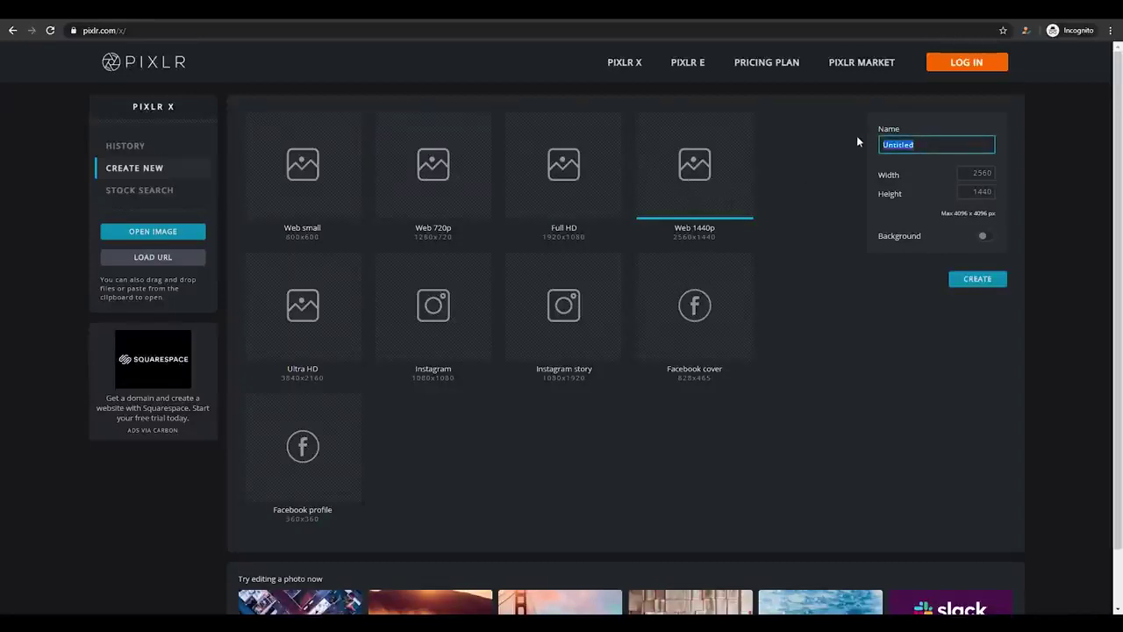
text(banner)
click(980, 176)
click(980, 193)
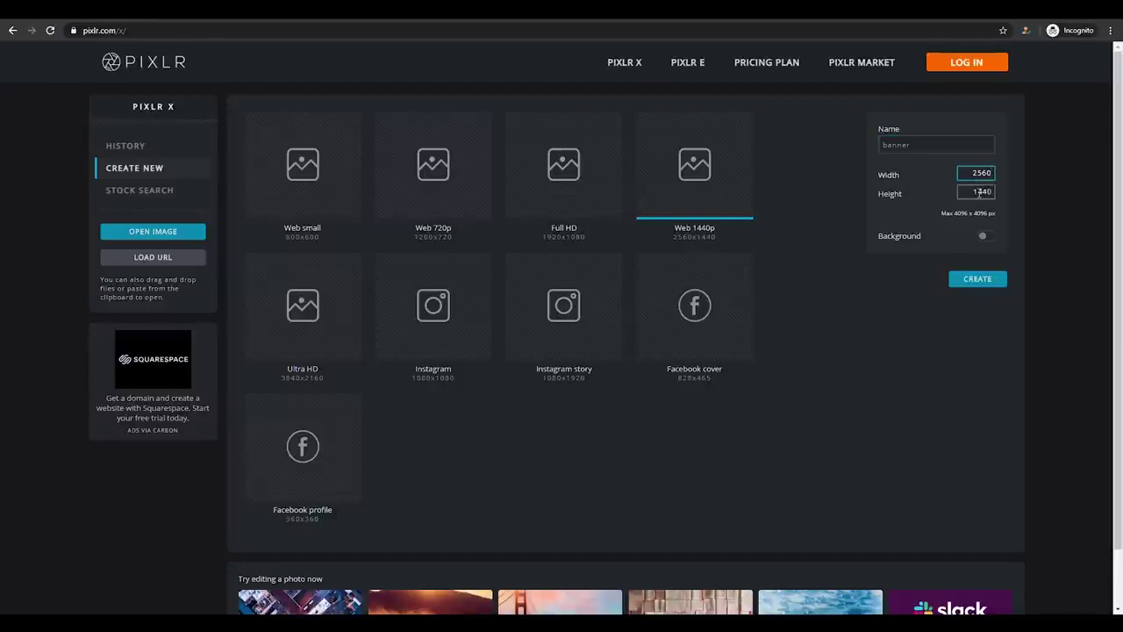
click(979, 280)
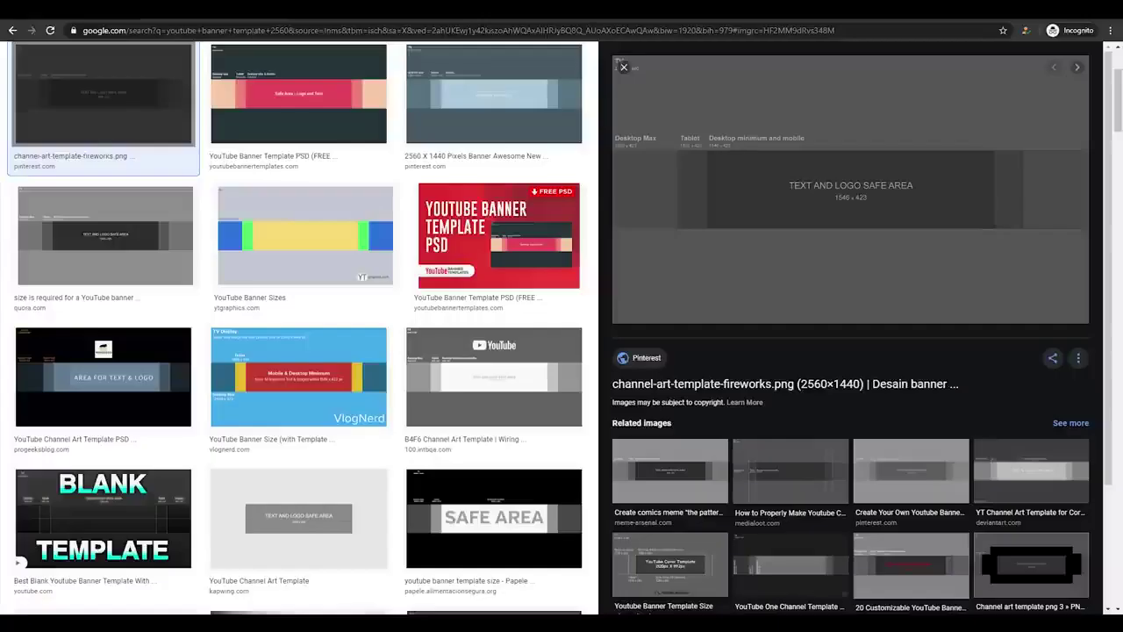
Copy the image address of the channel-art-template-fireworks.png banner template and add it from its URL as a layer in the current document
right_click(739, 191)
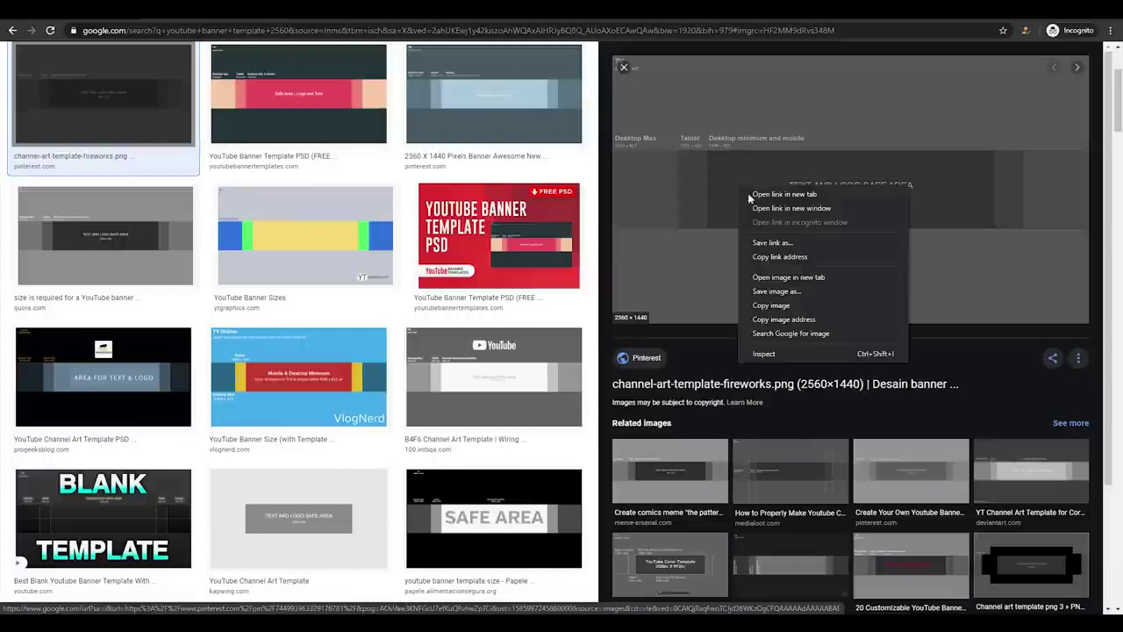
click(802, 317)
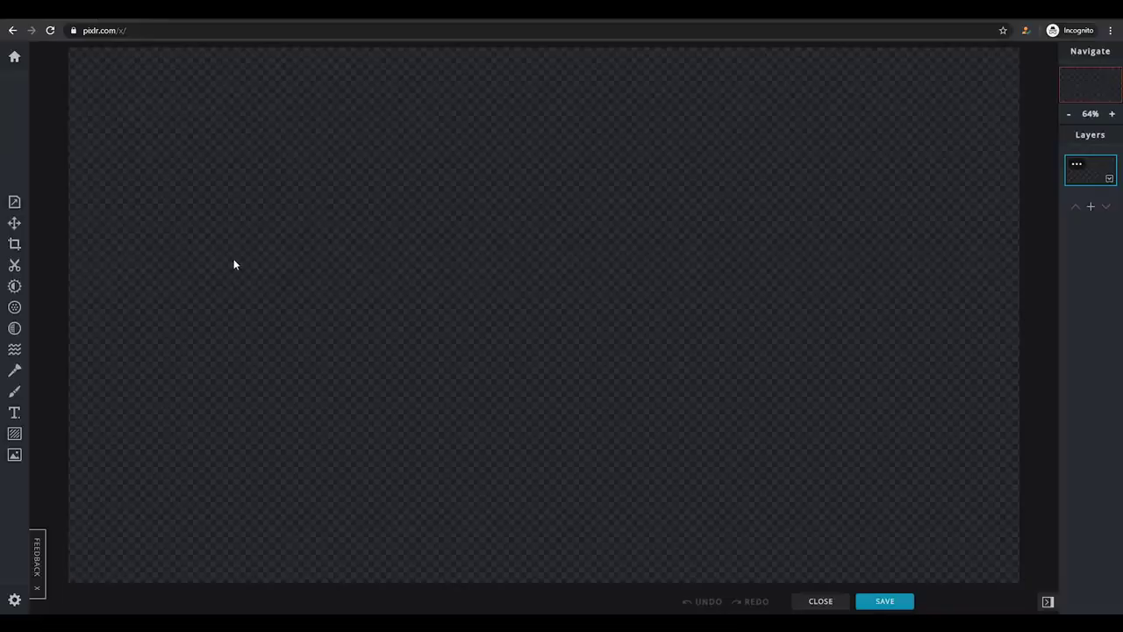
click(14, 456)
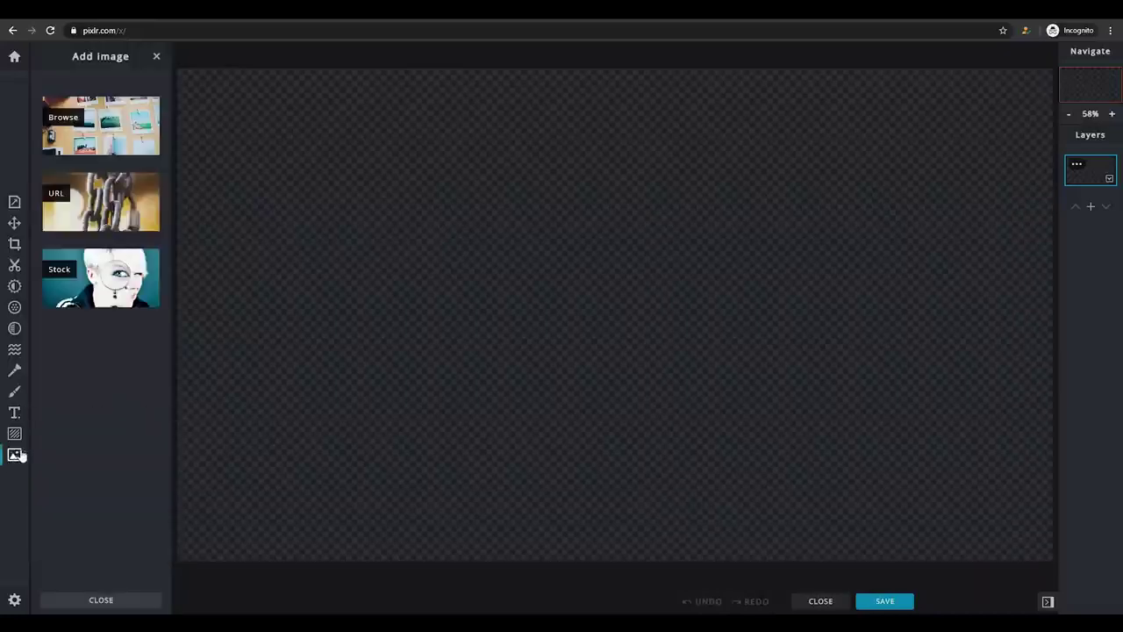
click(94, 203)
click(449, 331)
right_click(448, 334)
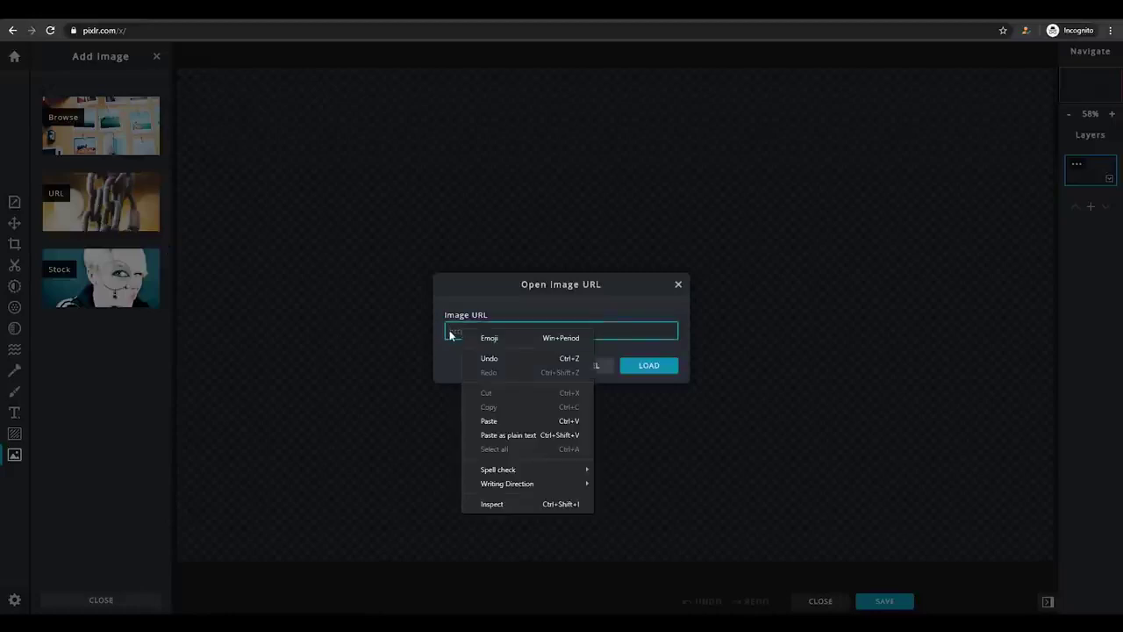
click(492, 420)
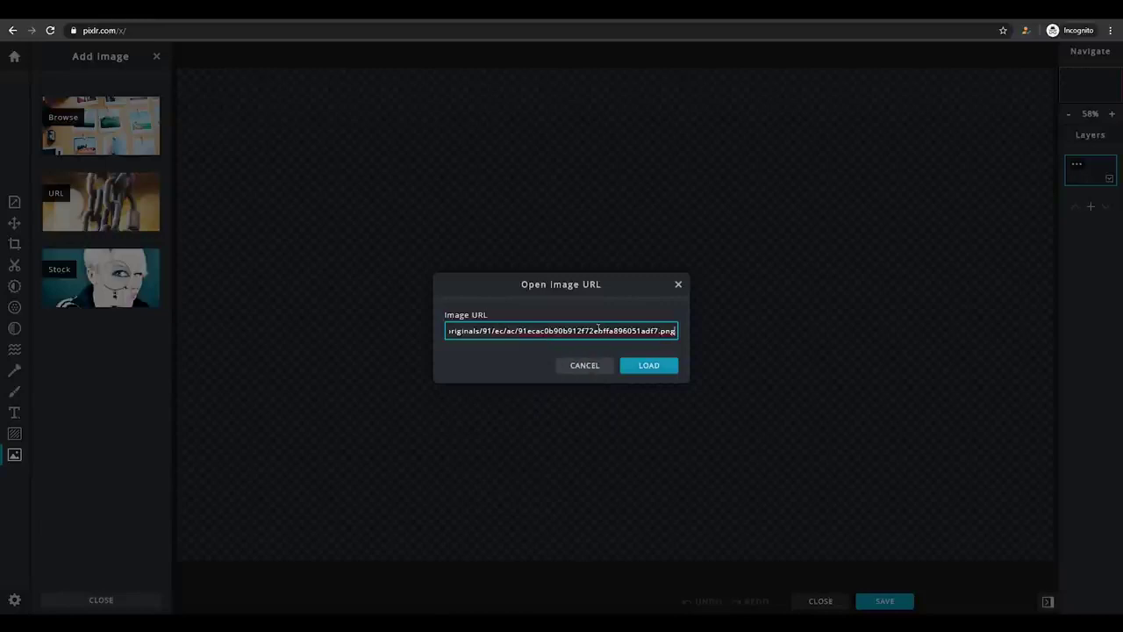
click(647, 367)
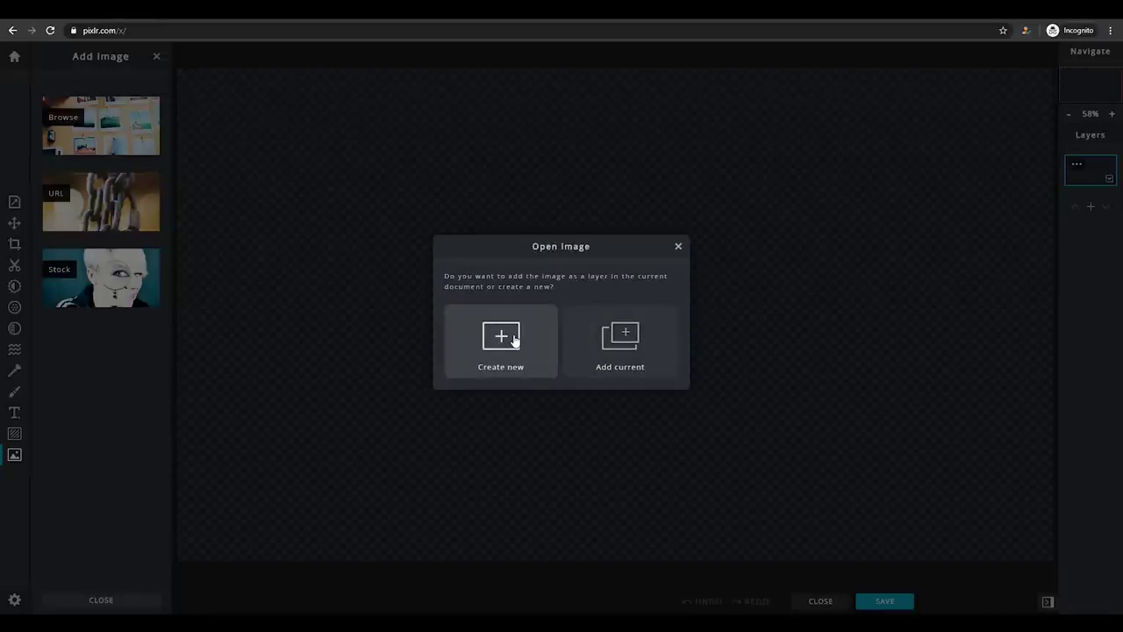
click(624, 362)
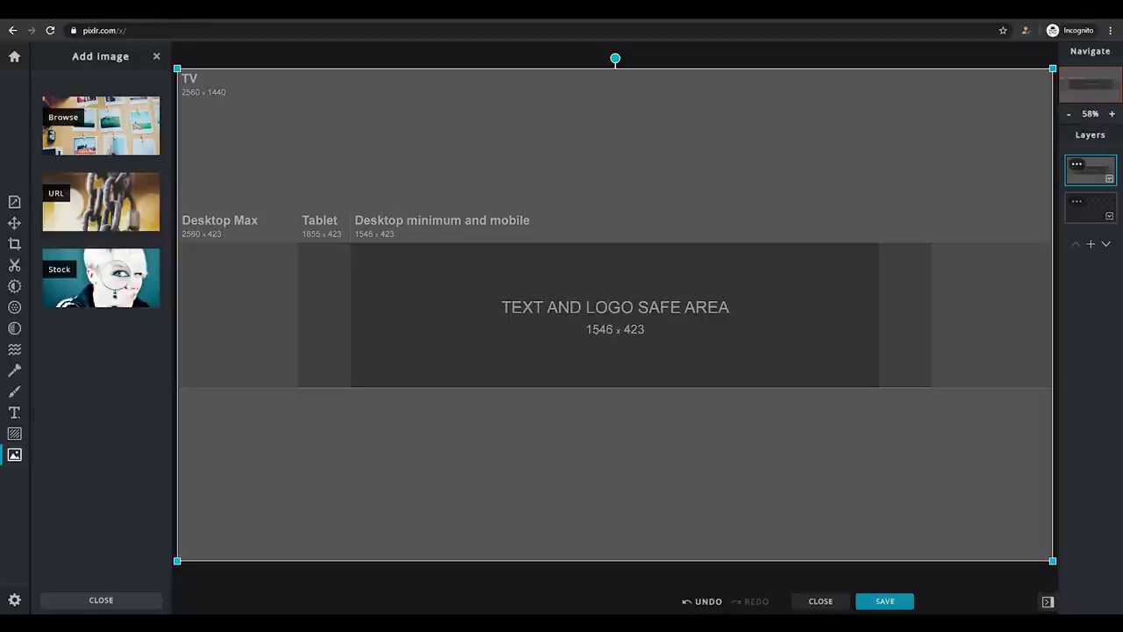
Switch to the purple grunge image results in Google and copy the image address of the La Vue Restaurant background
click(351, 8)
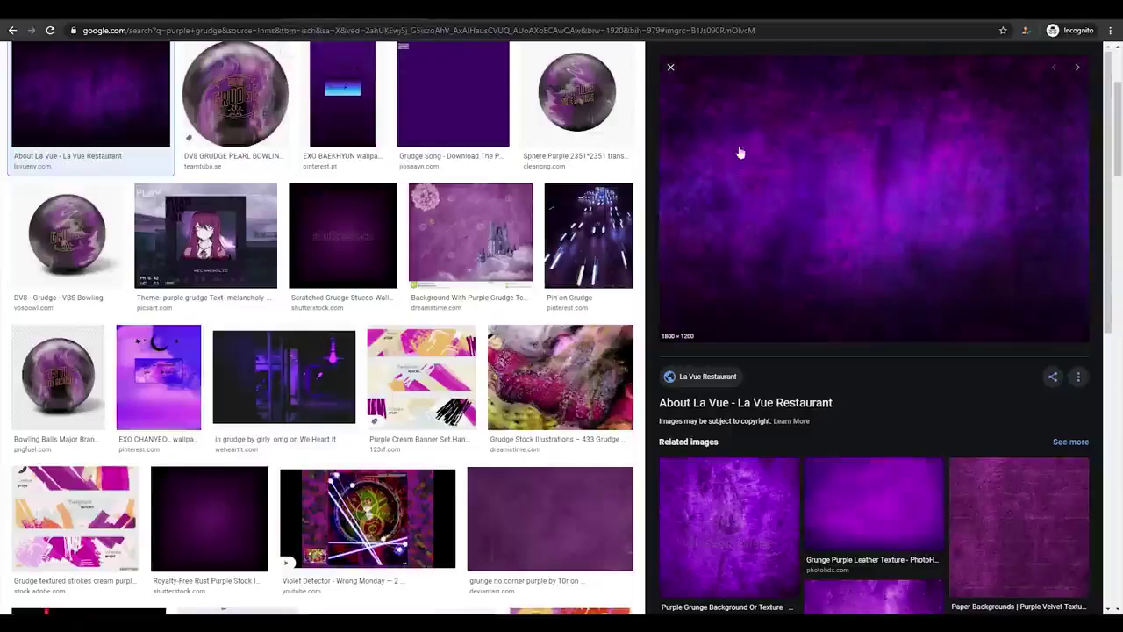
right_click(768, 158)
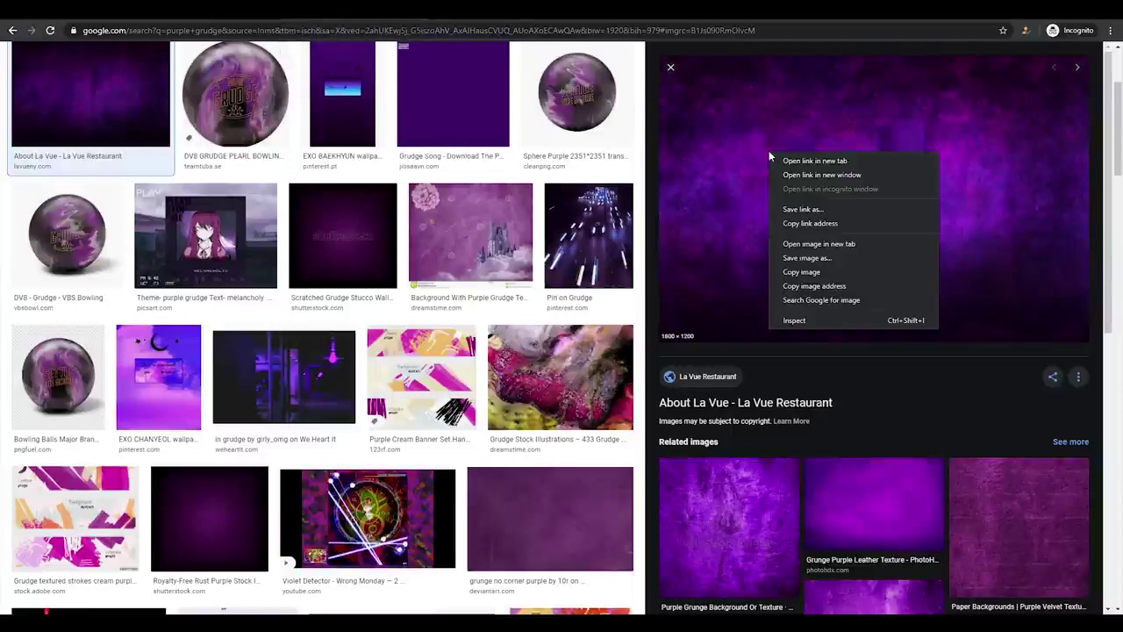
click(825, 289)
click(149, 9)
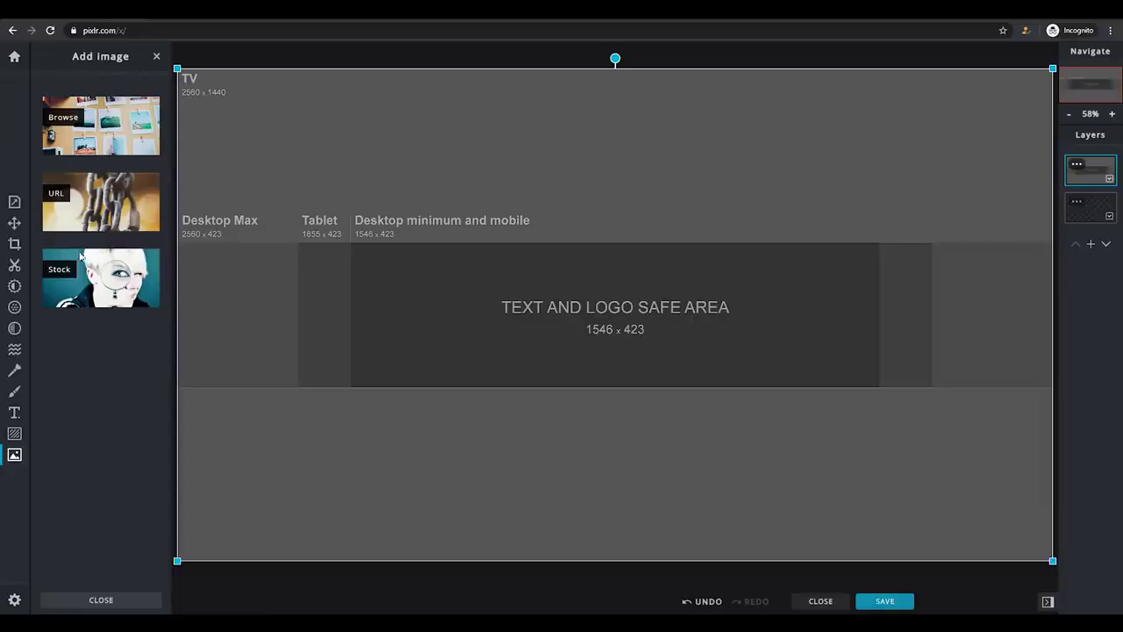
Add the purple grunge background to the current document as a layer from its copied image URL
click(101, 211)
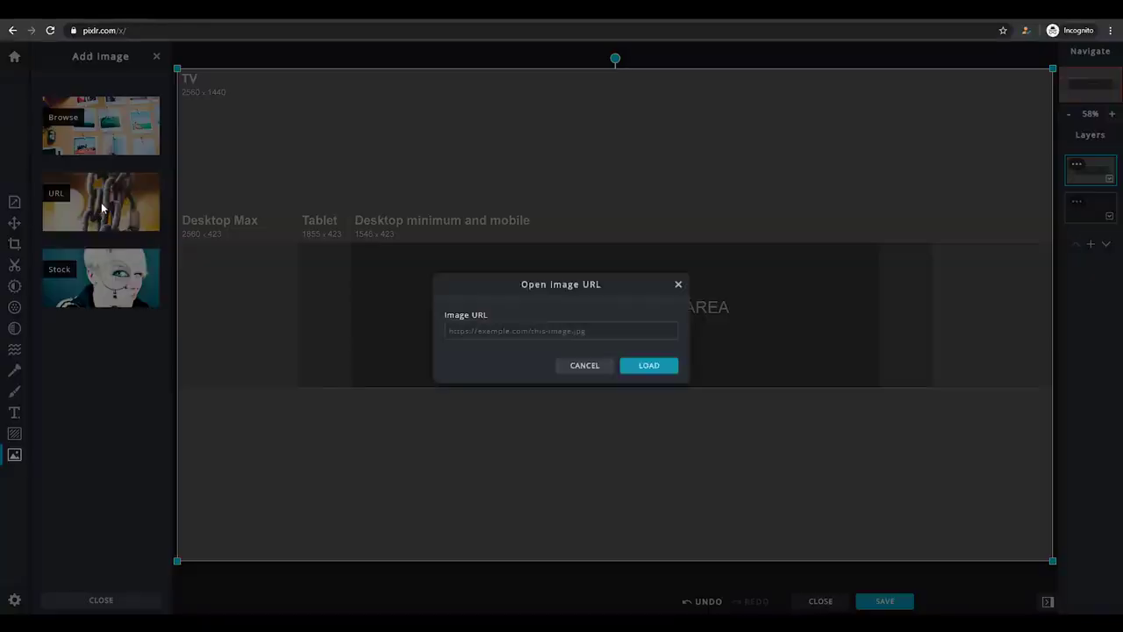
click(677, 286)
click(14, 454)
click(14, 455)
click(112, 224)
click(481, 329)
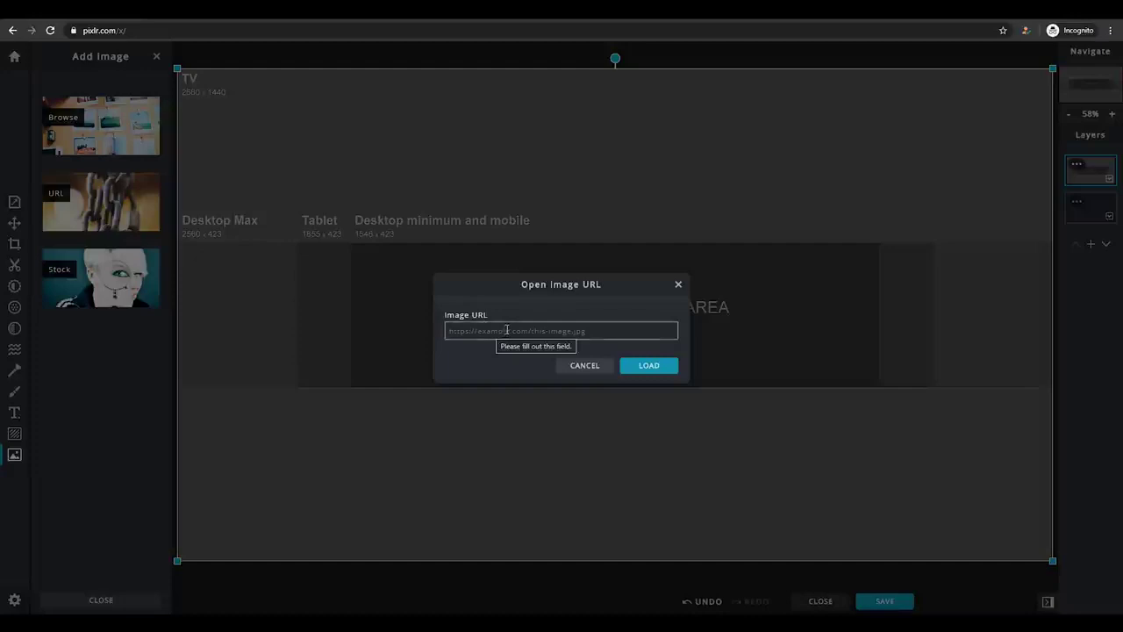
right_click(507, 330)
click(540, 421)
click(642, 364)
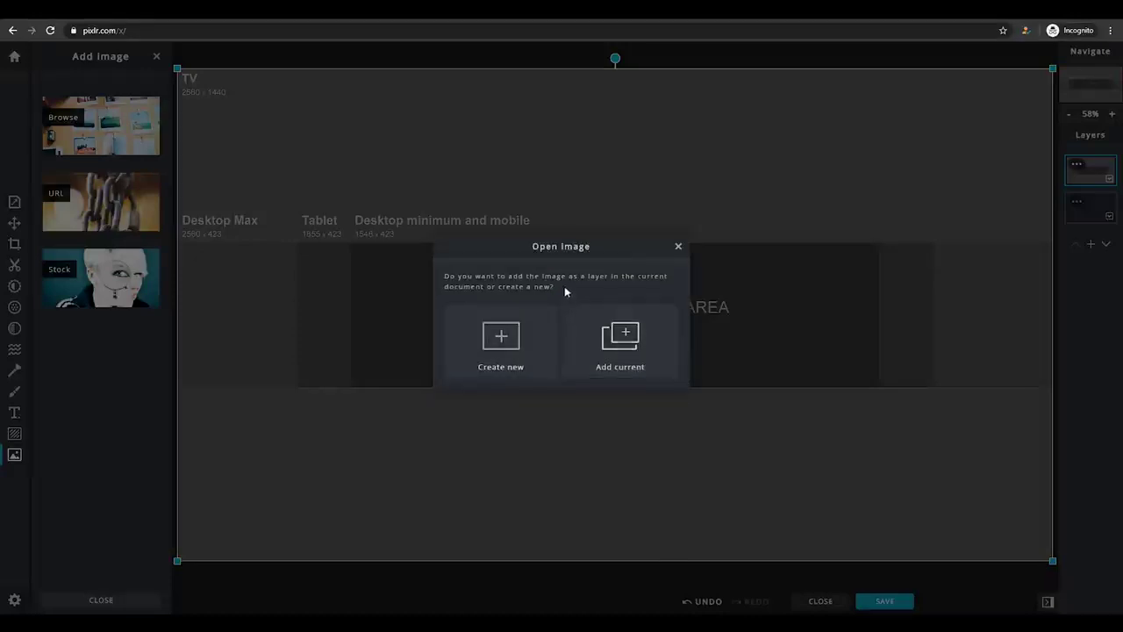
click(618, 338)
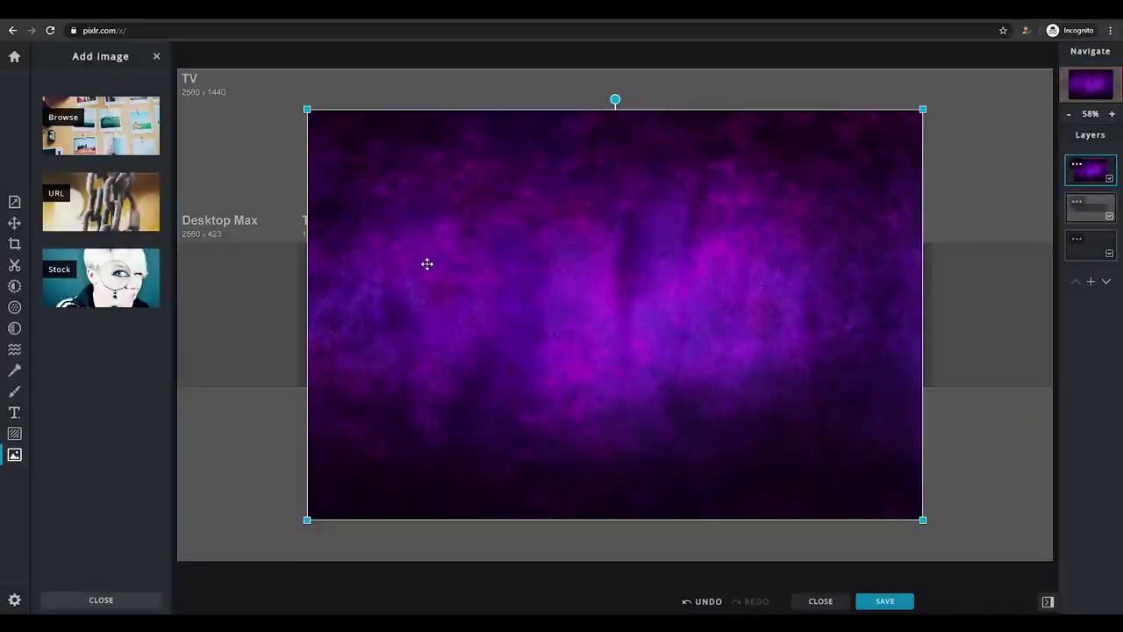
Move the purple background against the canvas's left edge and enlarge it to cover the whole canvas
drag(656, 281, 529, 282)
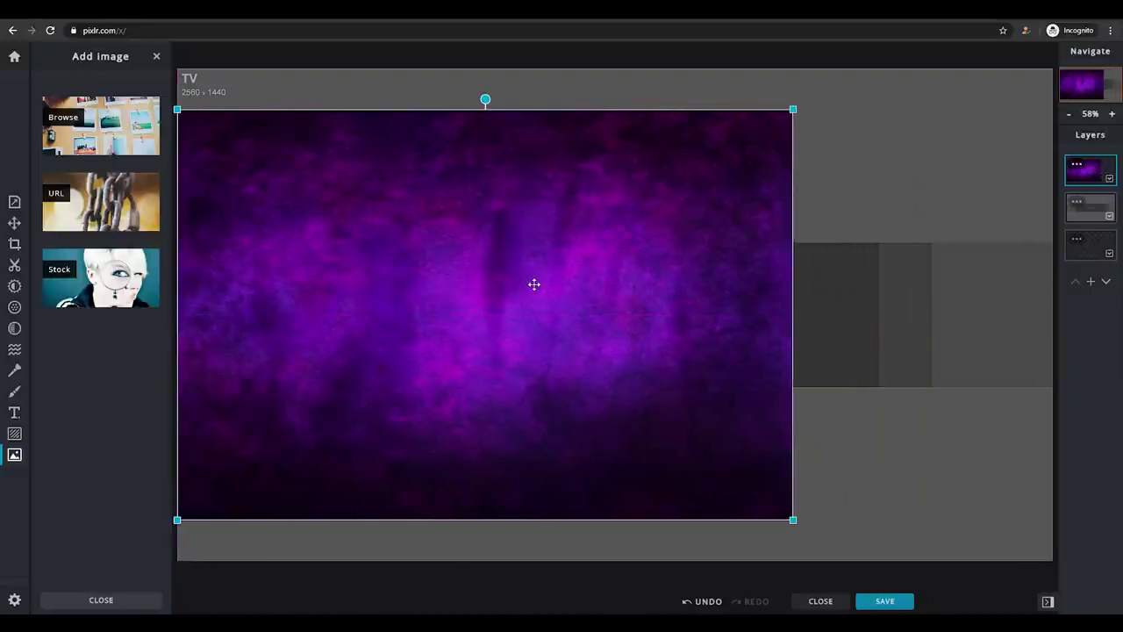
drag(800, 106, 959, 72)
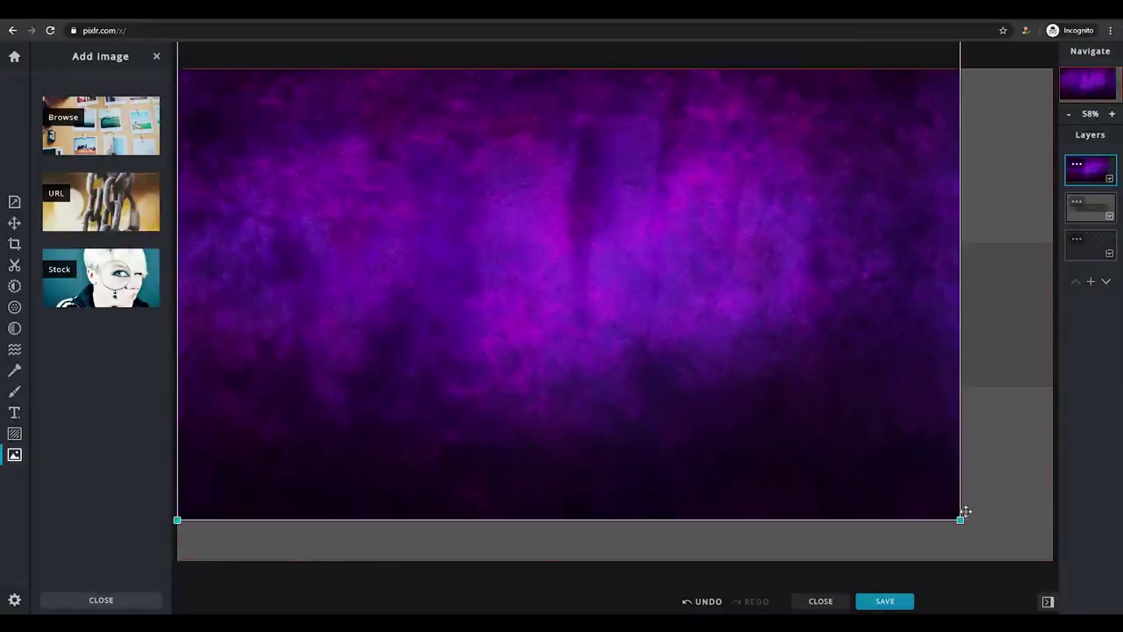
drag(960, 518, 1062, 584)
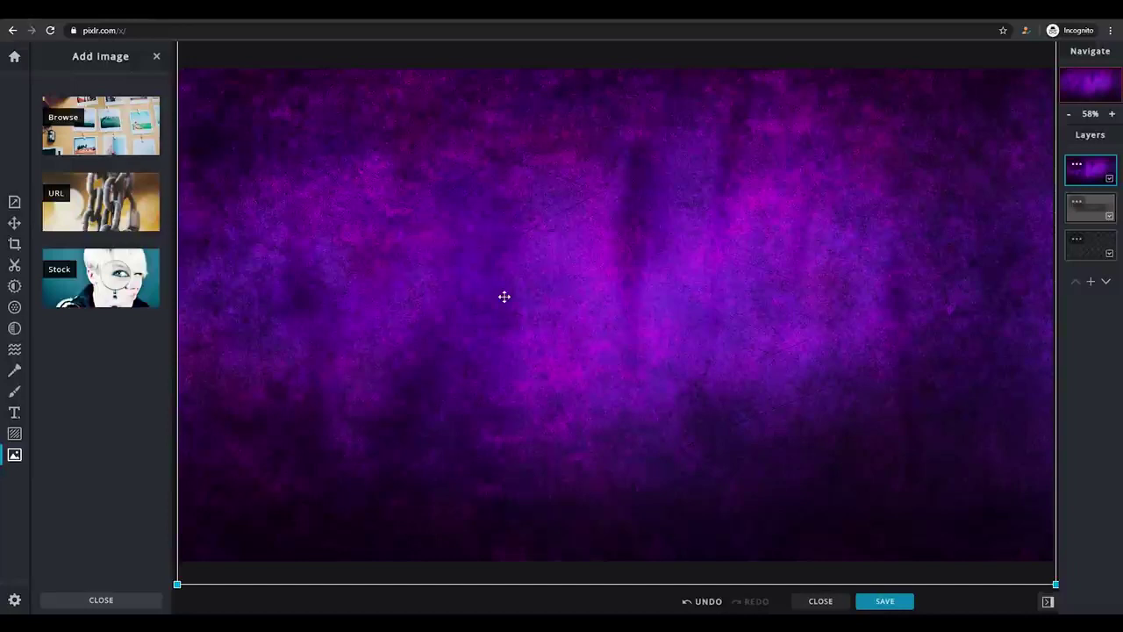
Set the purple layer's transparency to 44 and cut it out with a rectangle to the 2560 x 423 Desktop Max strip
click(1084, 169)
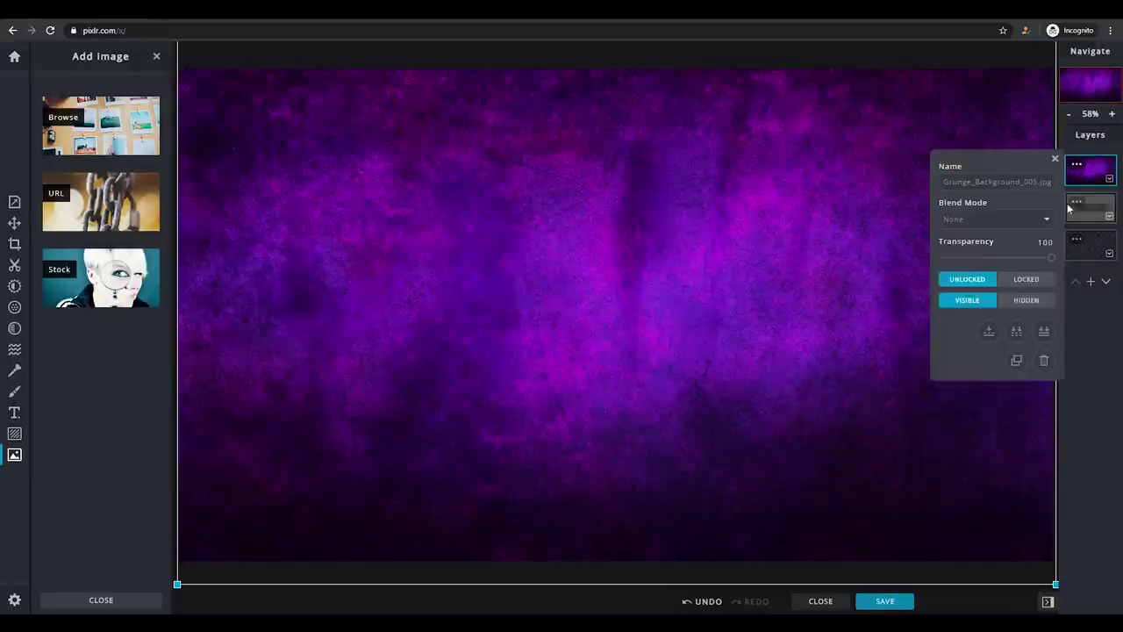
drag(1050, 260, 991, 265)
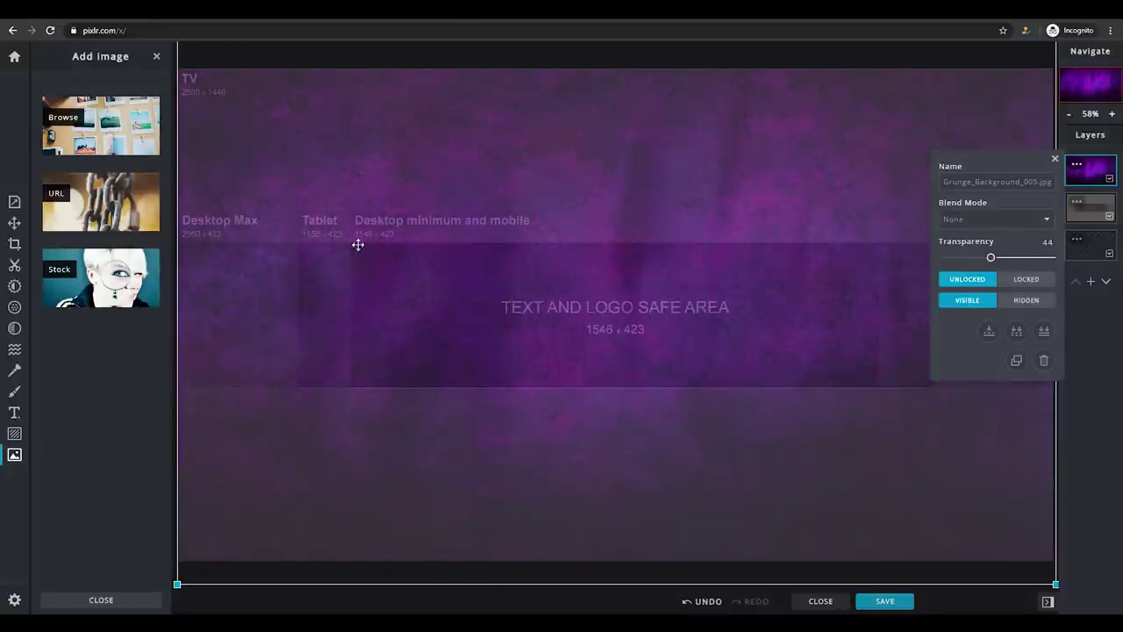
click(439, 263)
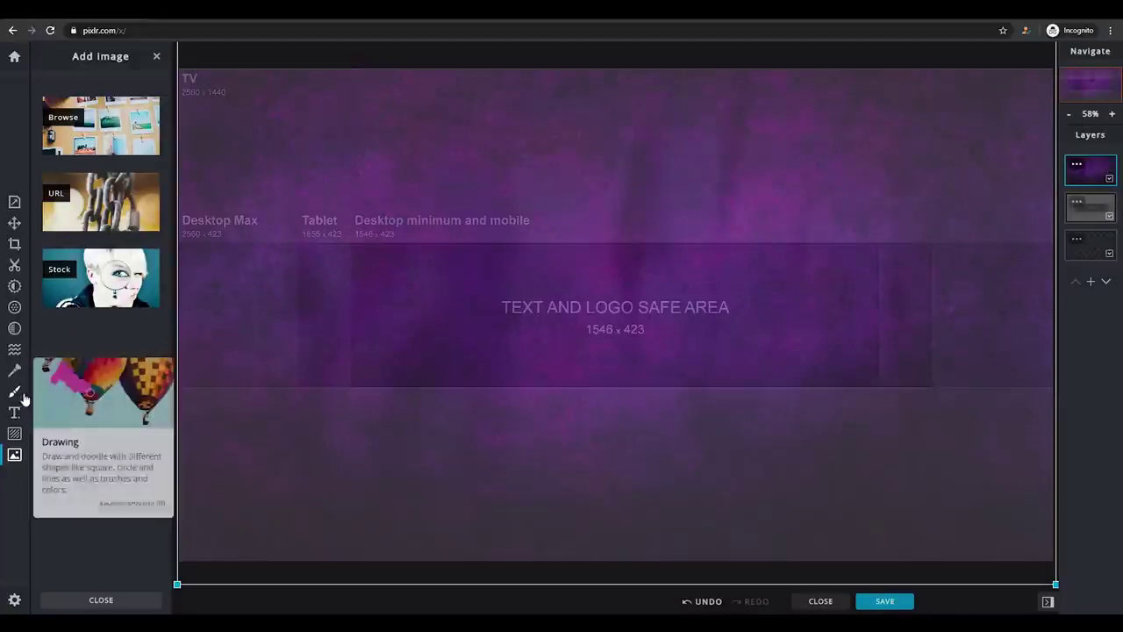
click(14, 266)
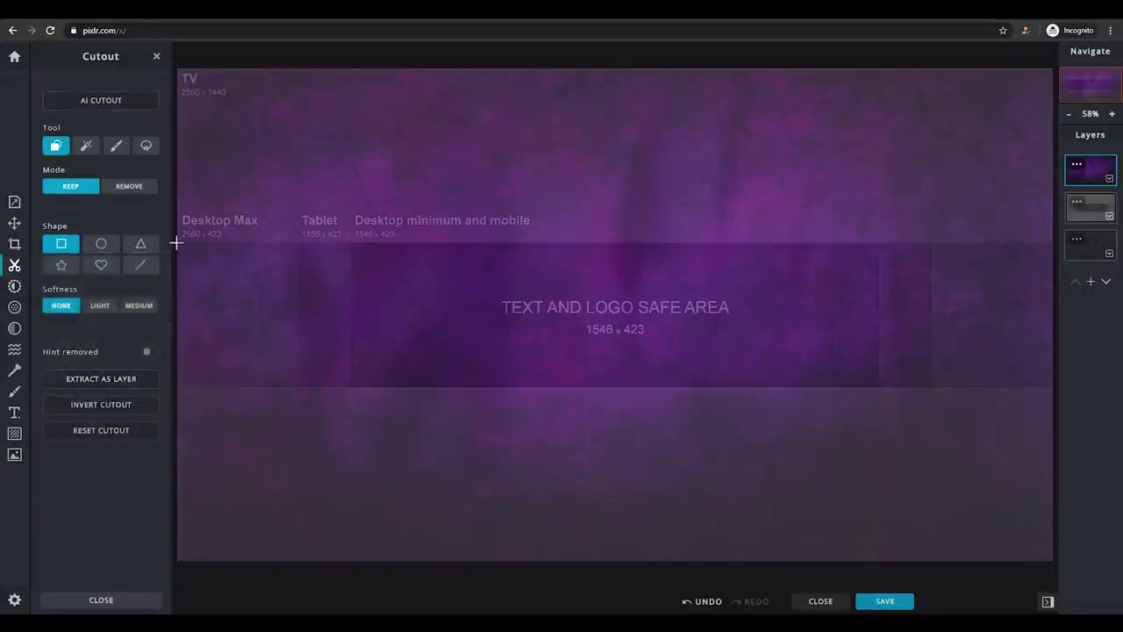
drag(177, 243, 1053, 385)
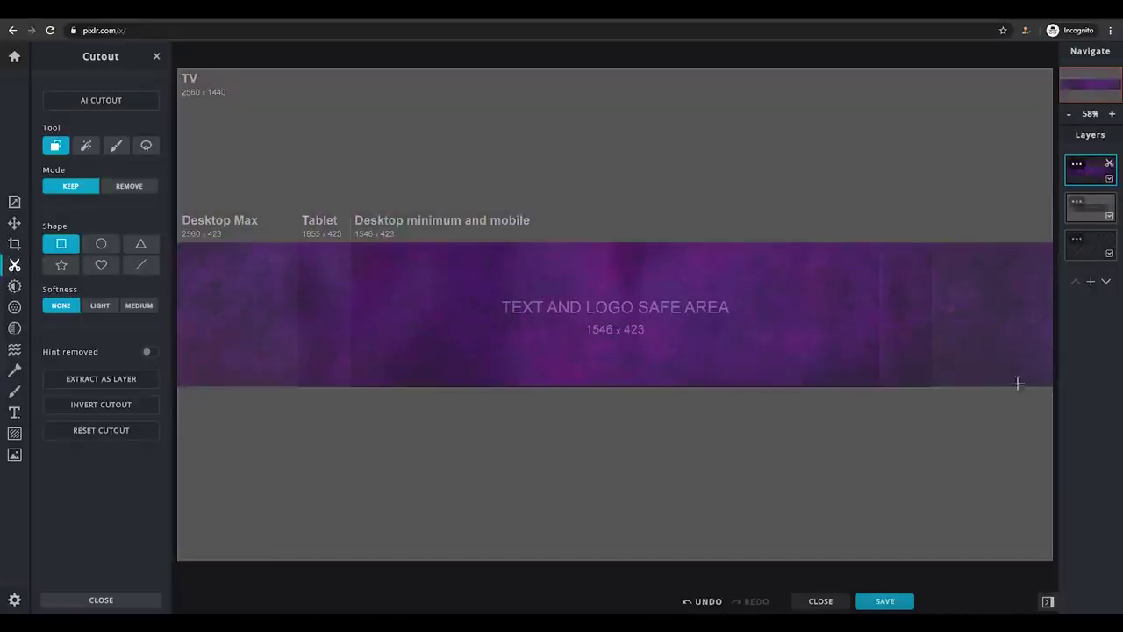
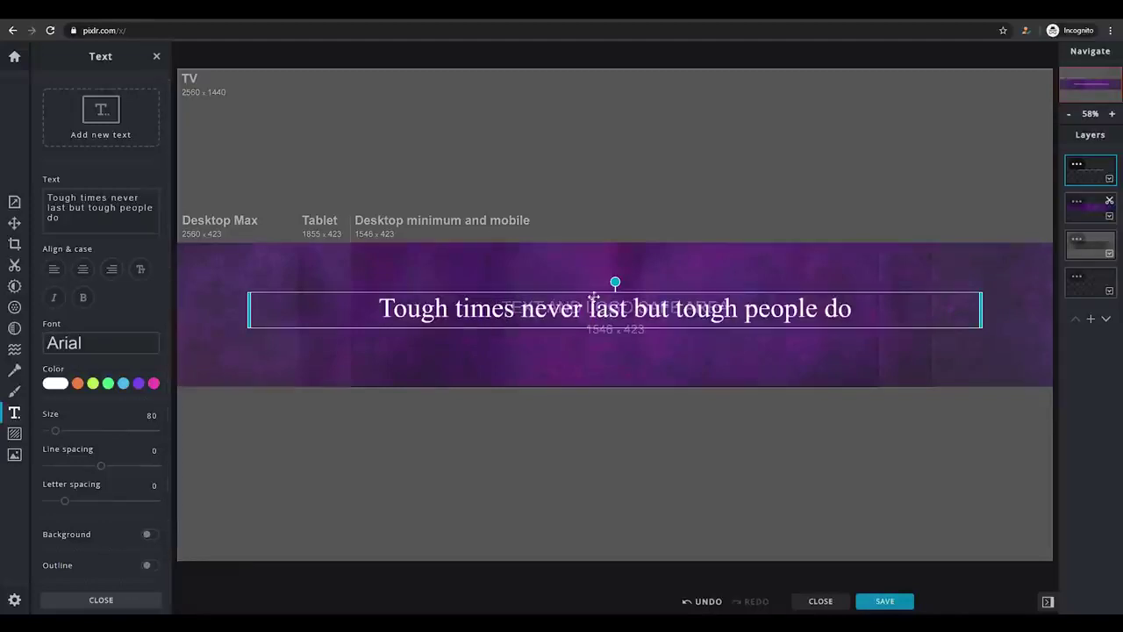
Shift the placeholder text slightly down in the safe area and replace its wording with the channel name
drag(658, 321, 659, 325)
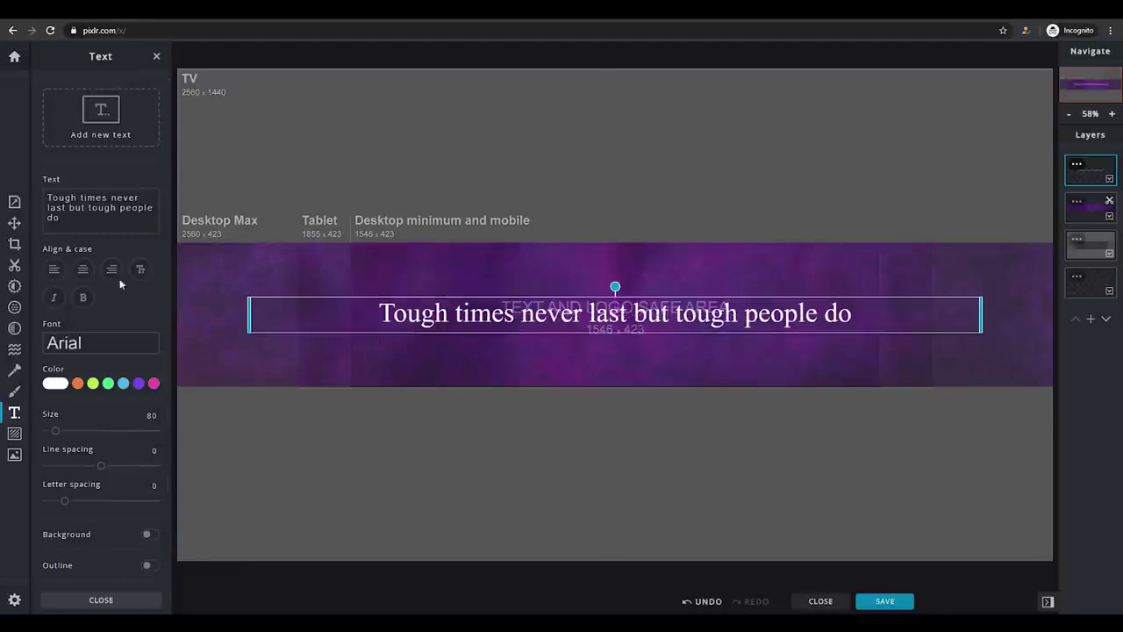
click(95, 221)
key(ctrl+a)
text(Temar)
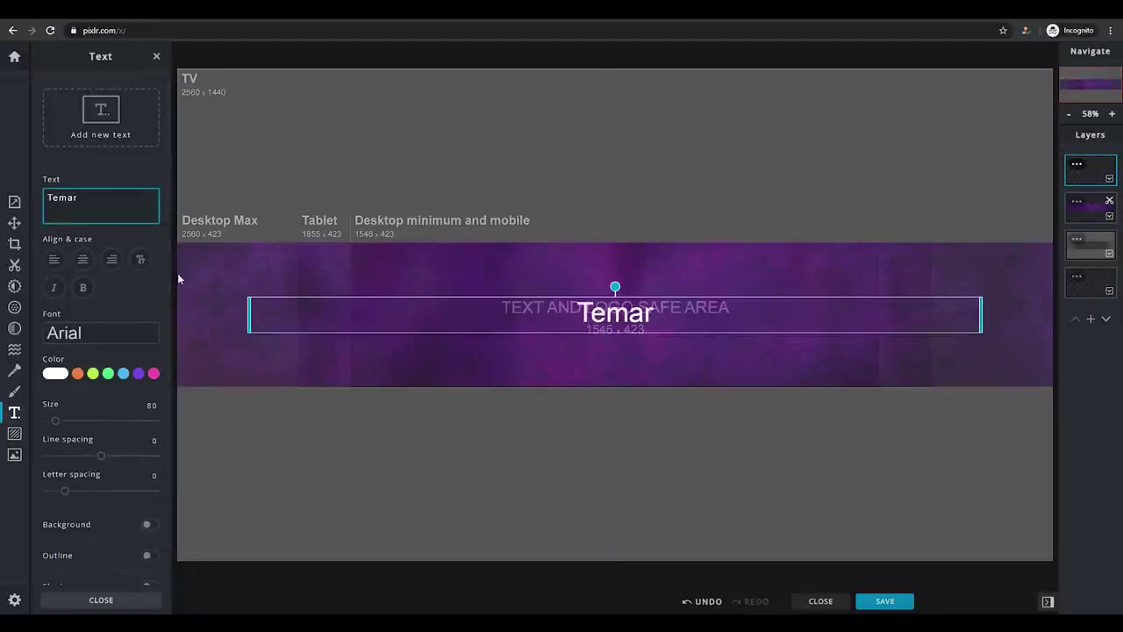
Change the font of the channel name text to Alvida
click(102, 336)
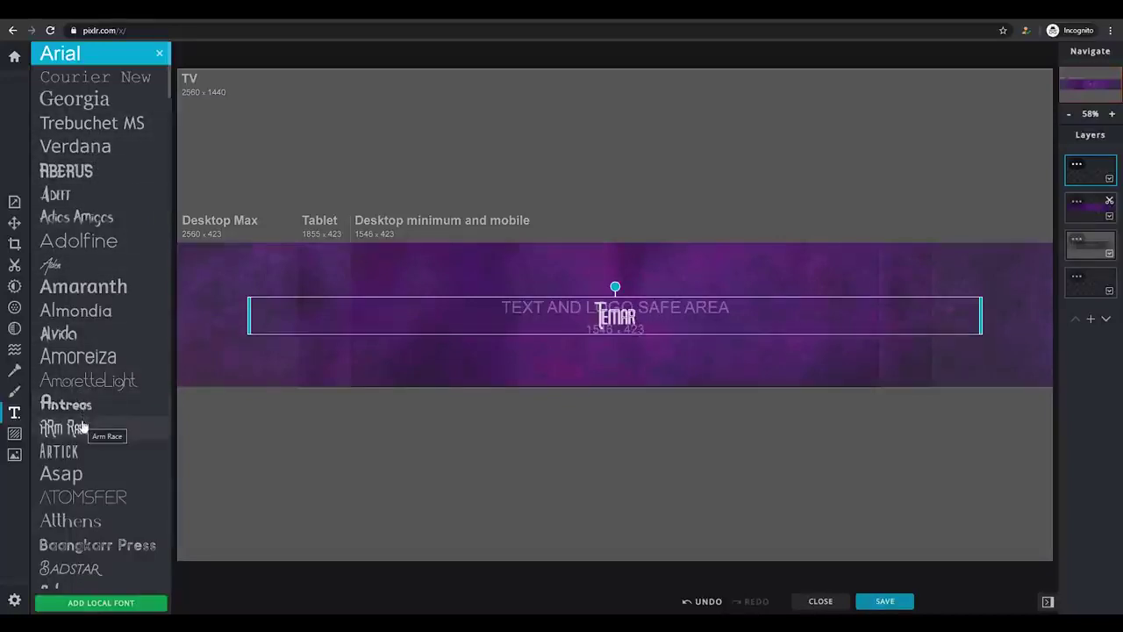
click(104, 341)
click(107, 336)
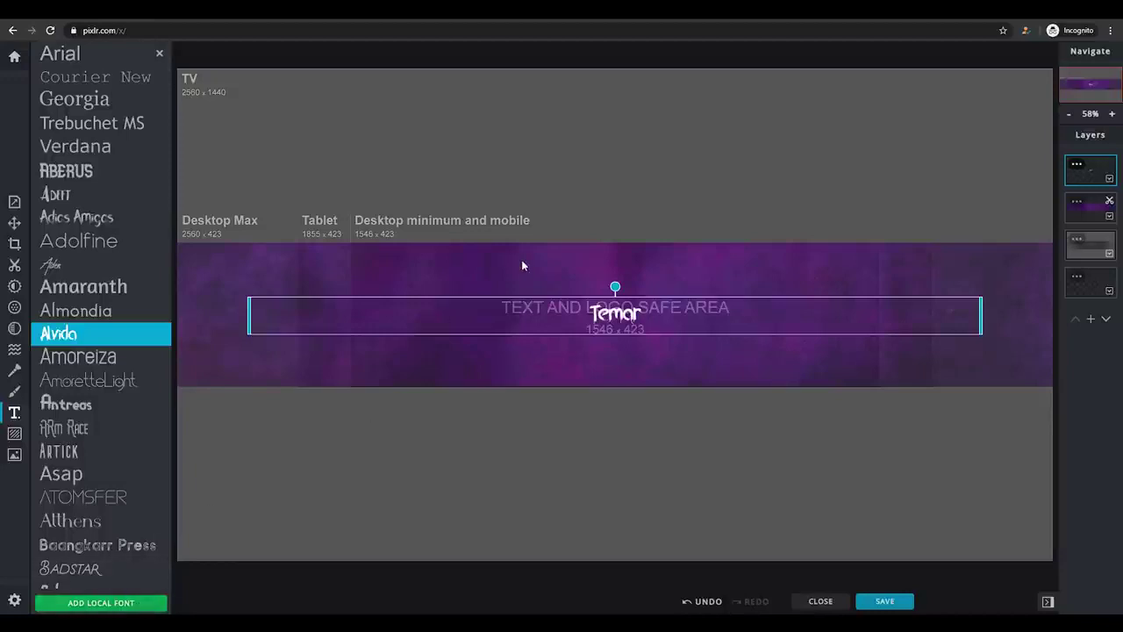
click(59, 340)
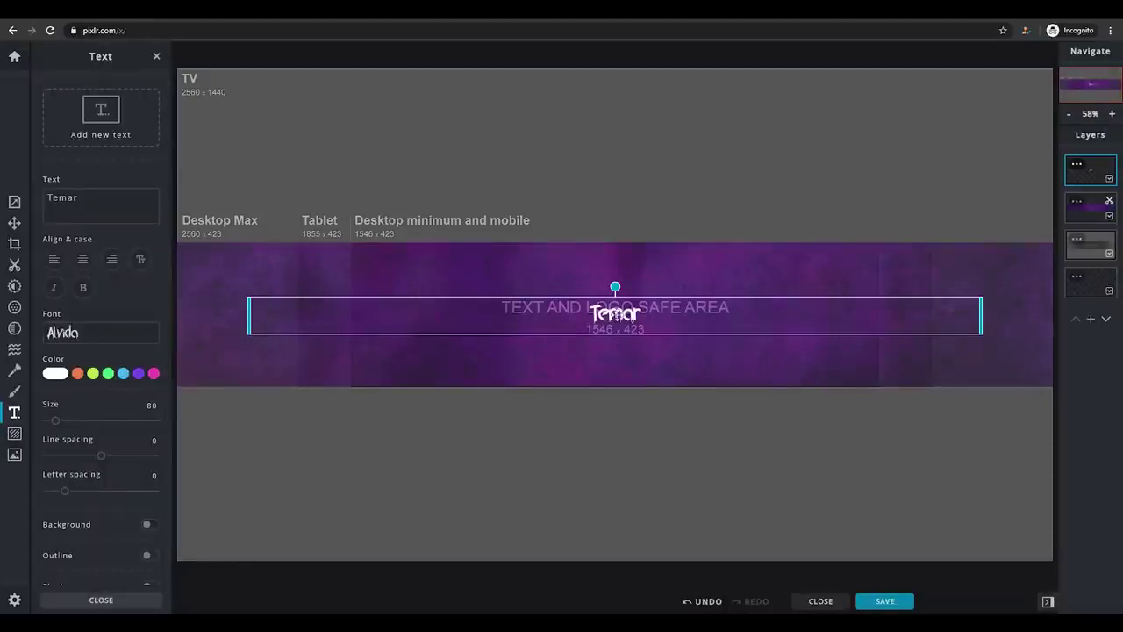
click(615, 314)
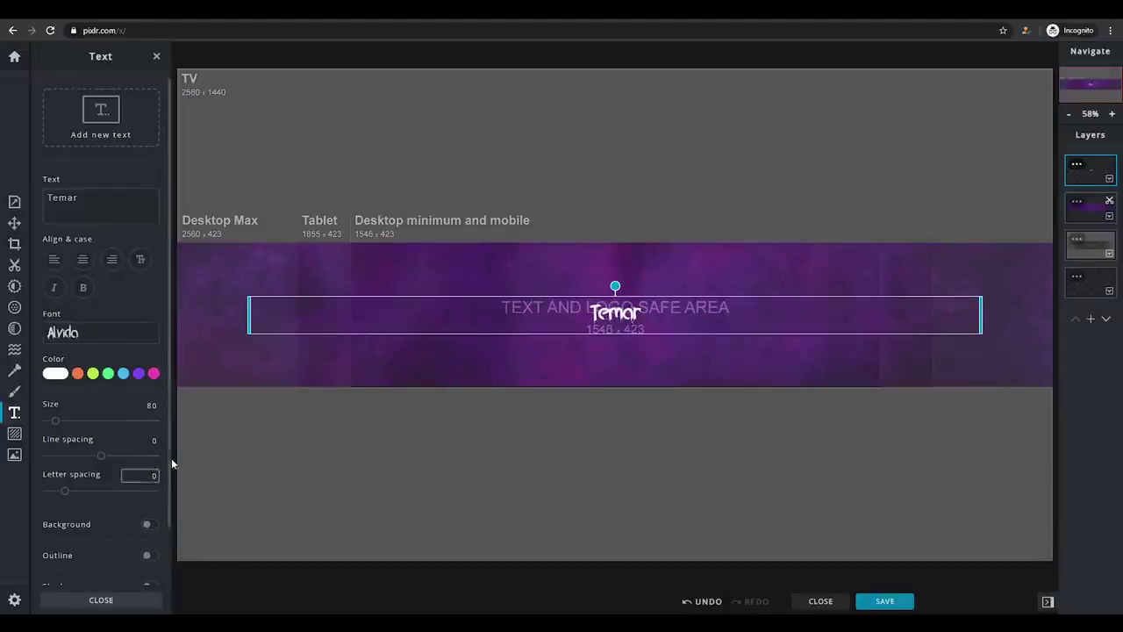
Increase the channel name's text size to 238
scroll(164, 482, down, 2)
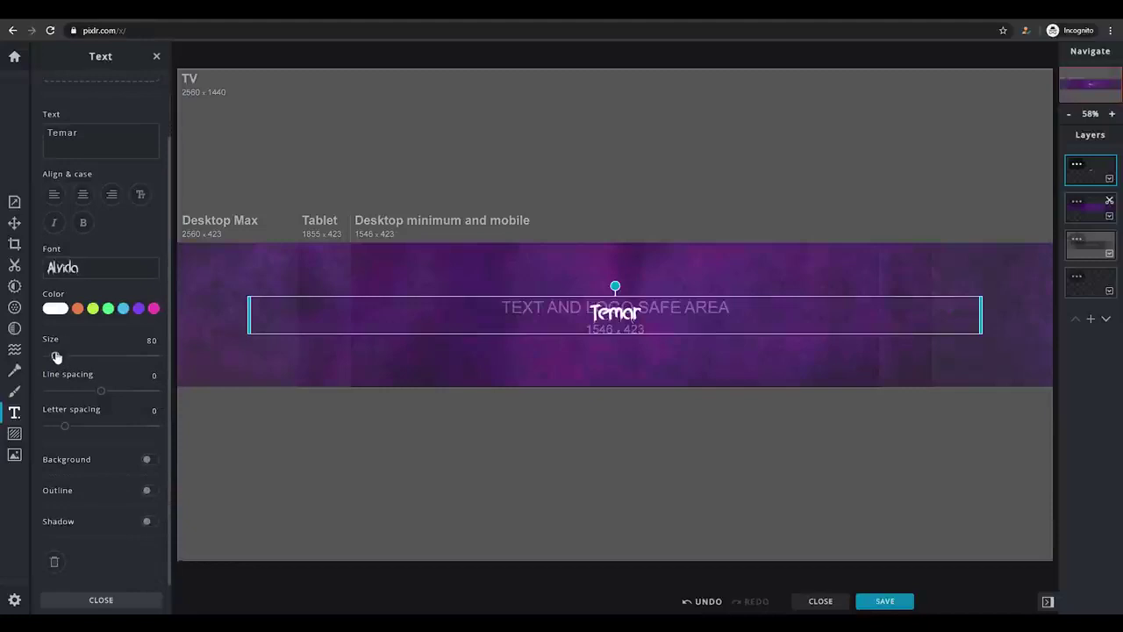
drag(56, 357, 73, 357)
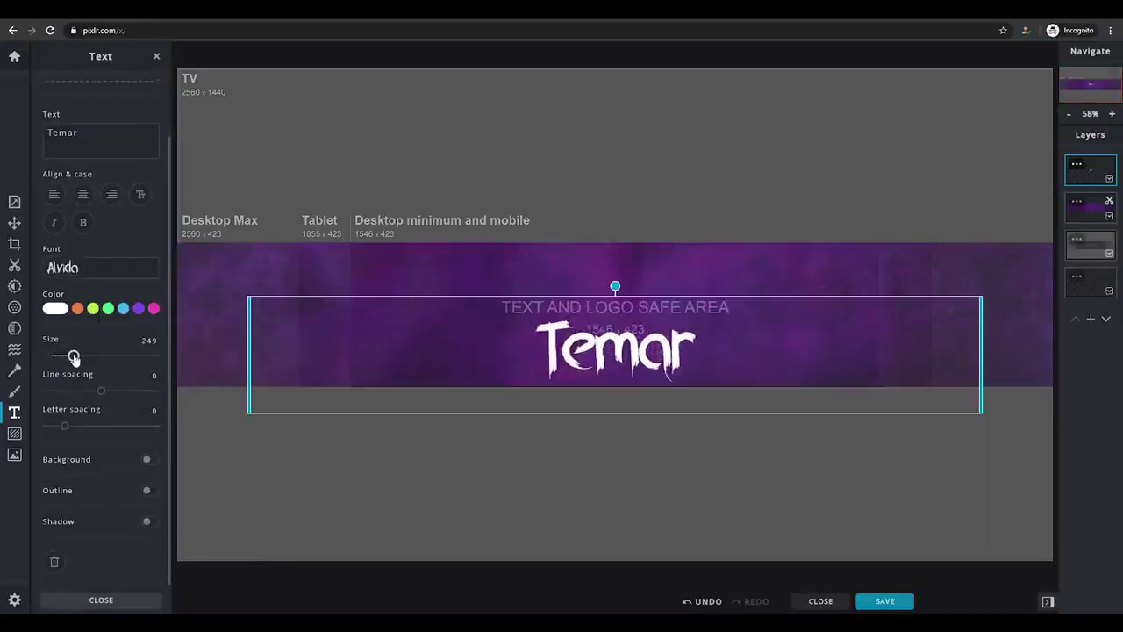
drag(74, 358, 72, 357)
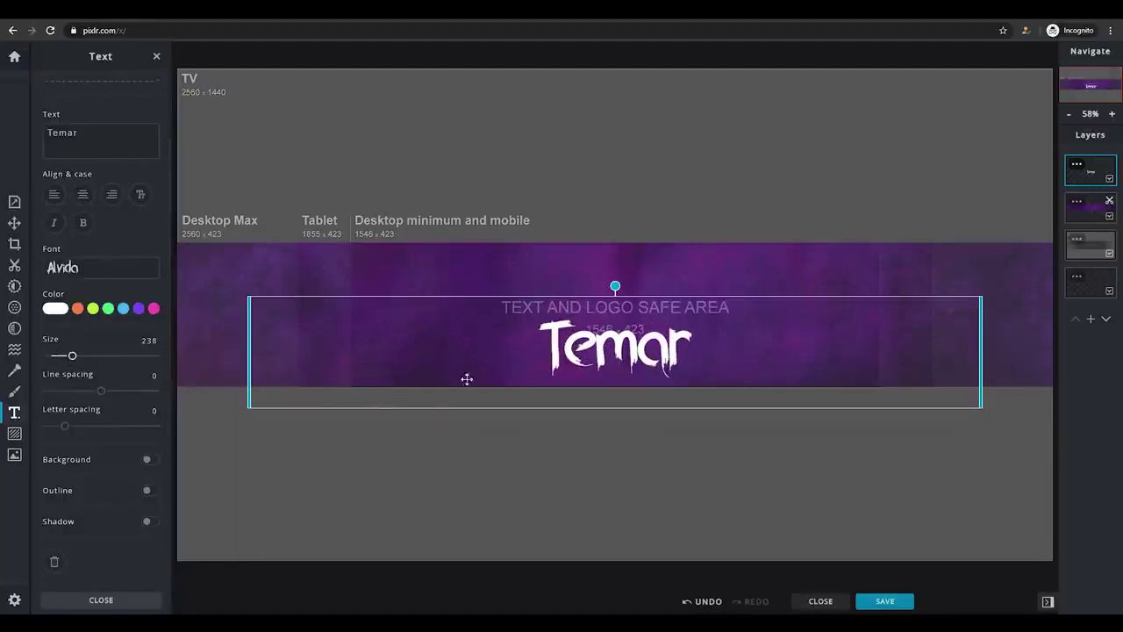
Move the enlarged channel name up to the middle of the purple strip, without adding another text layer
drag(621, 355, 621, 317)
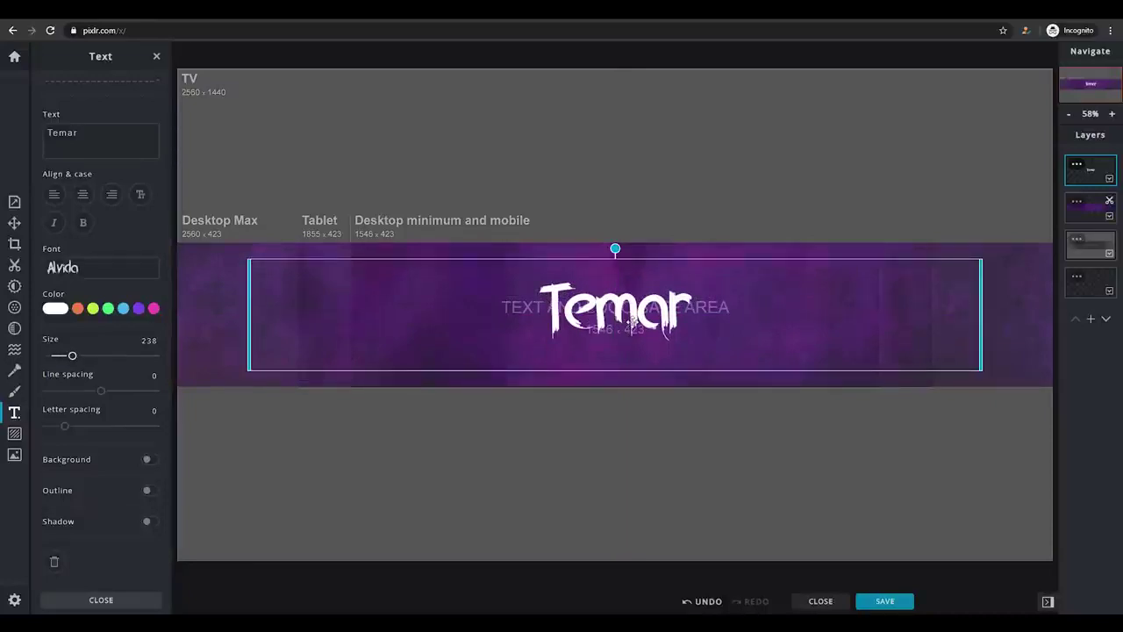
click(632, 418)
click(641, 315)
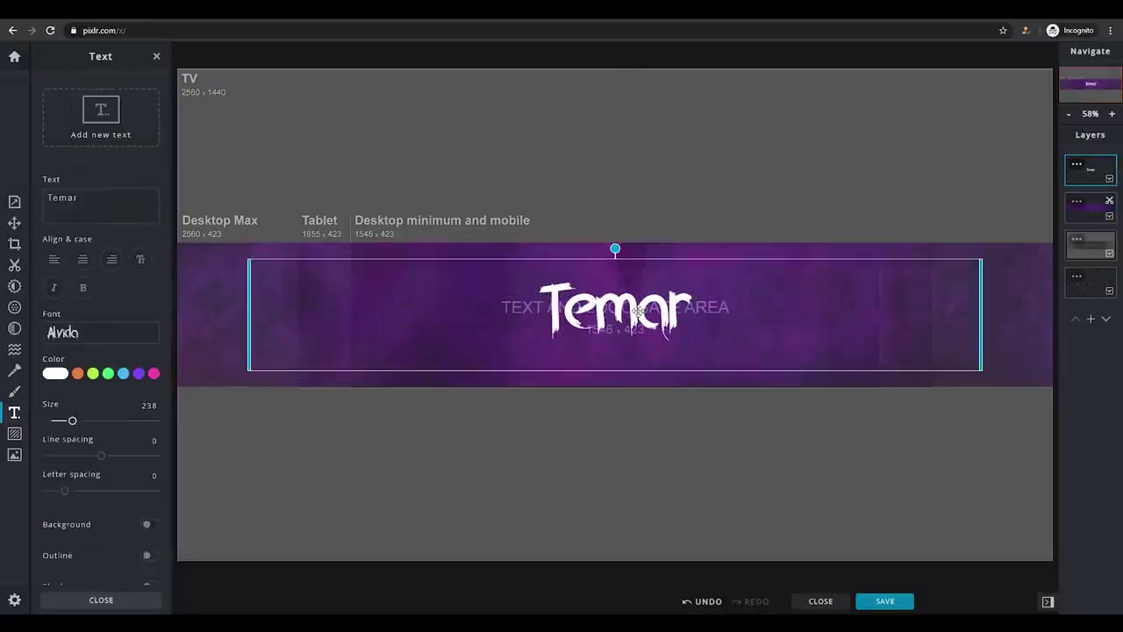
drag(641, 310, 640, 313)
click(642, 402)
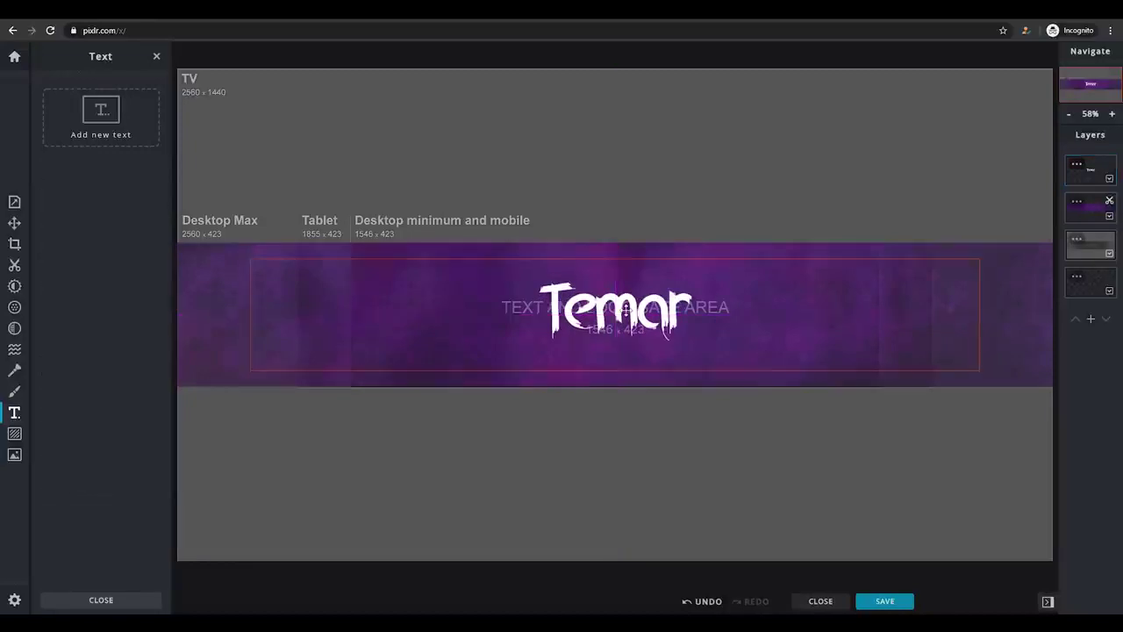
click(622, 416)
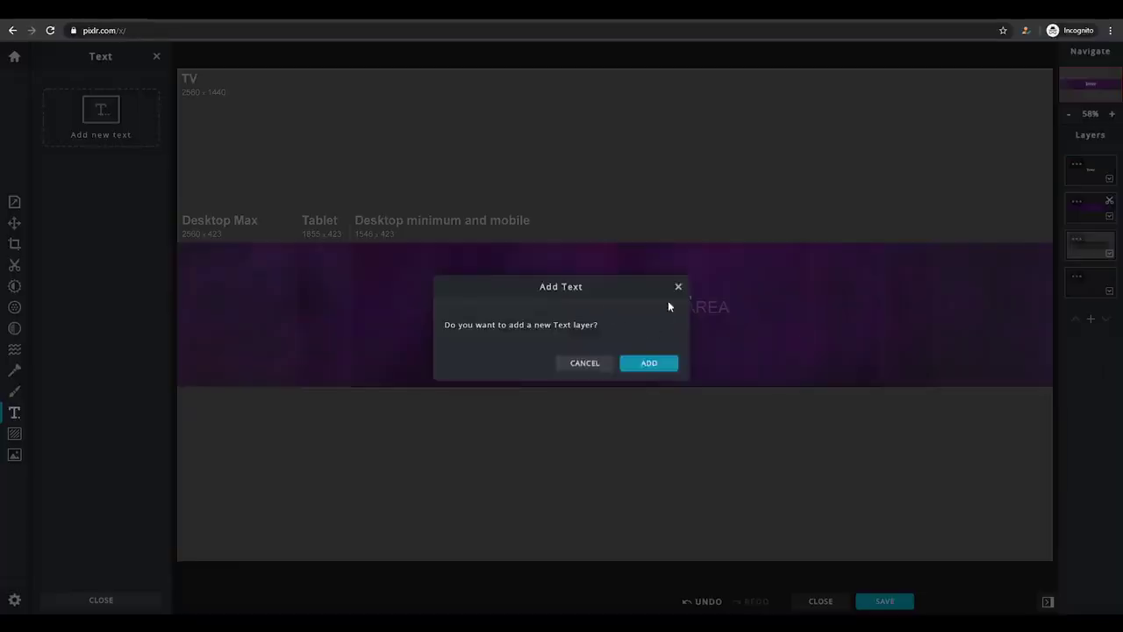
click(682, 290)
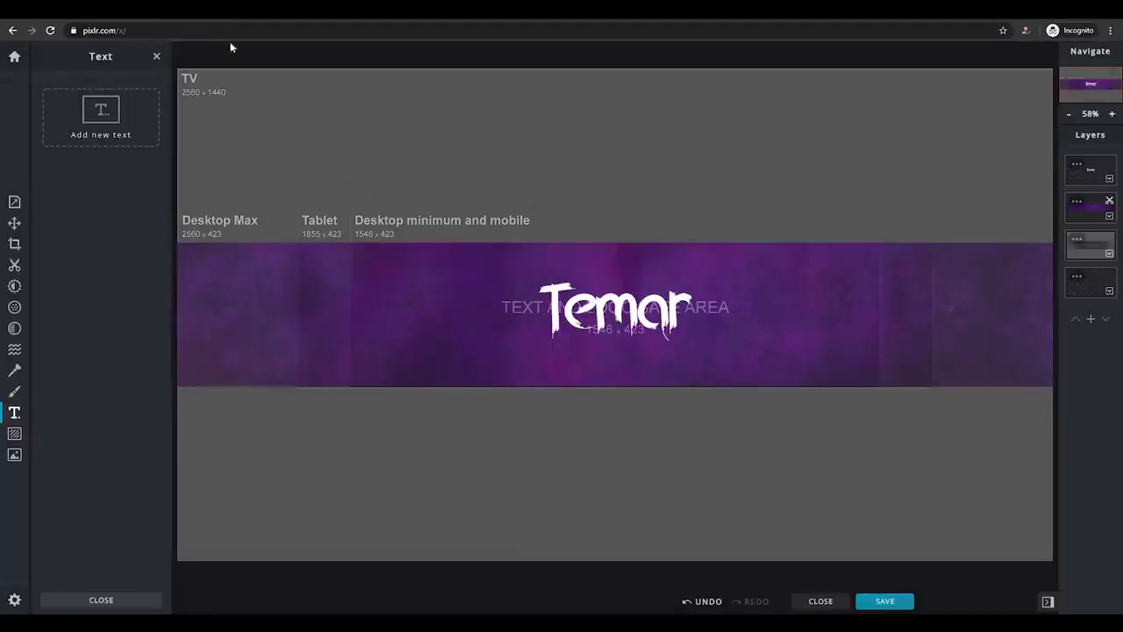
Switch to the Google Images page and search for "twitter png"
key(alt+Tab)
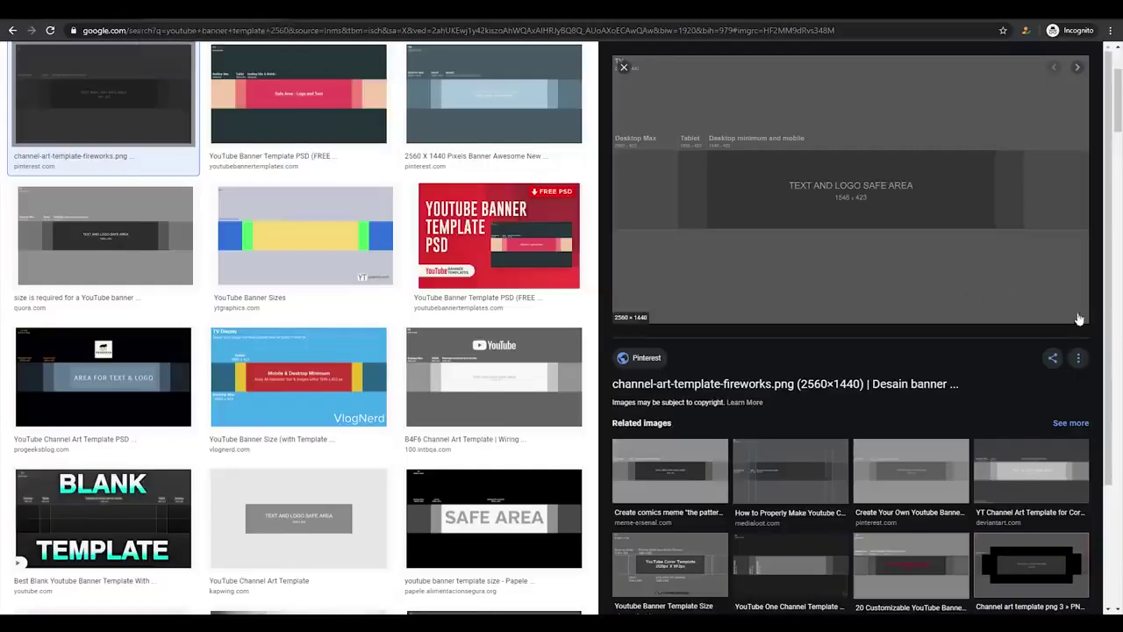
scroll(1100, 149, up, 3)
drag(226, 67, 44, 72)
text(twitter)
key(Return)
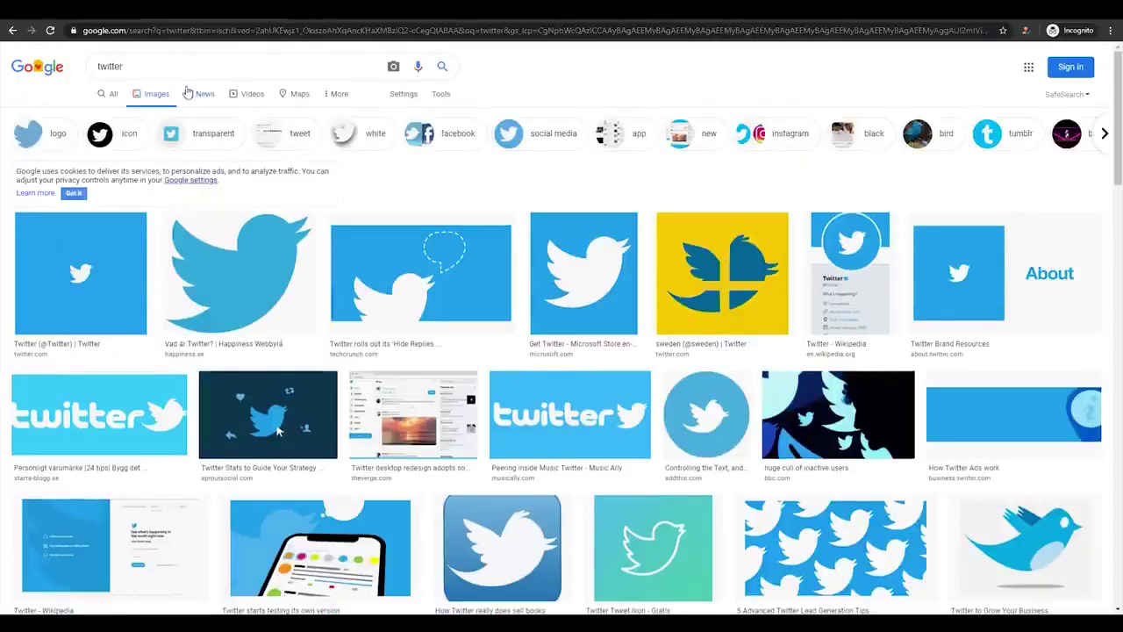
click(211, 66)
text(png)
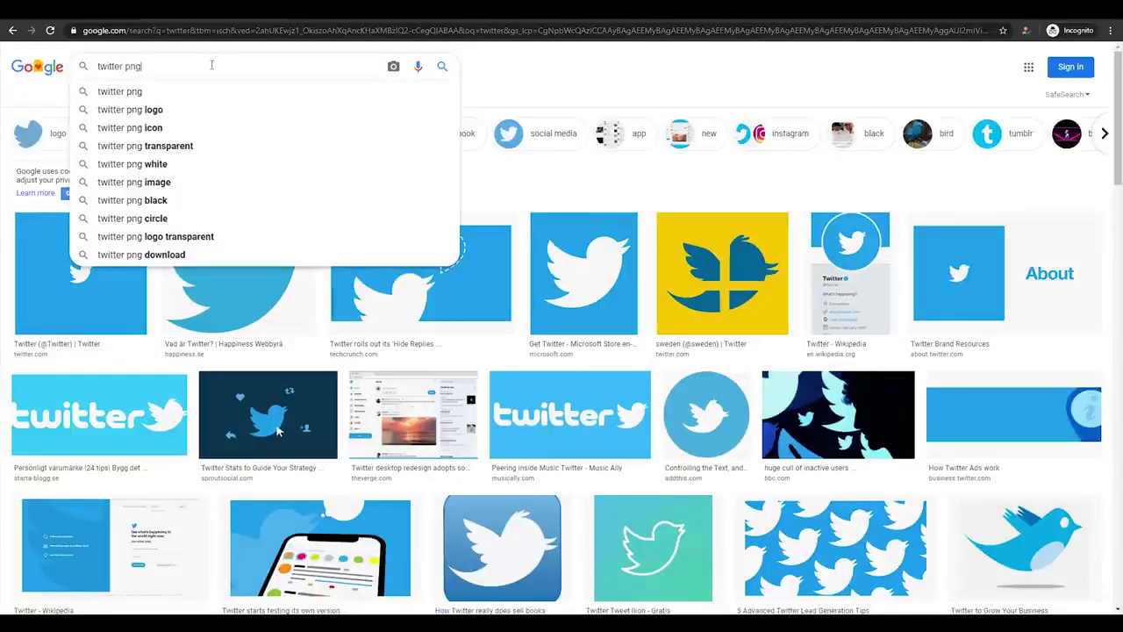
key(Return)
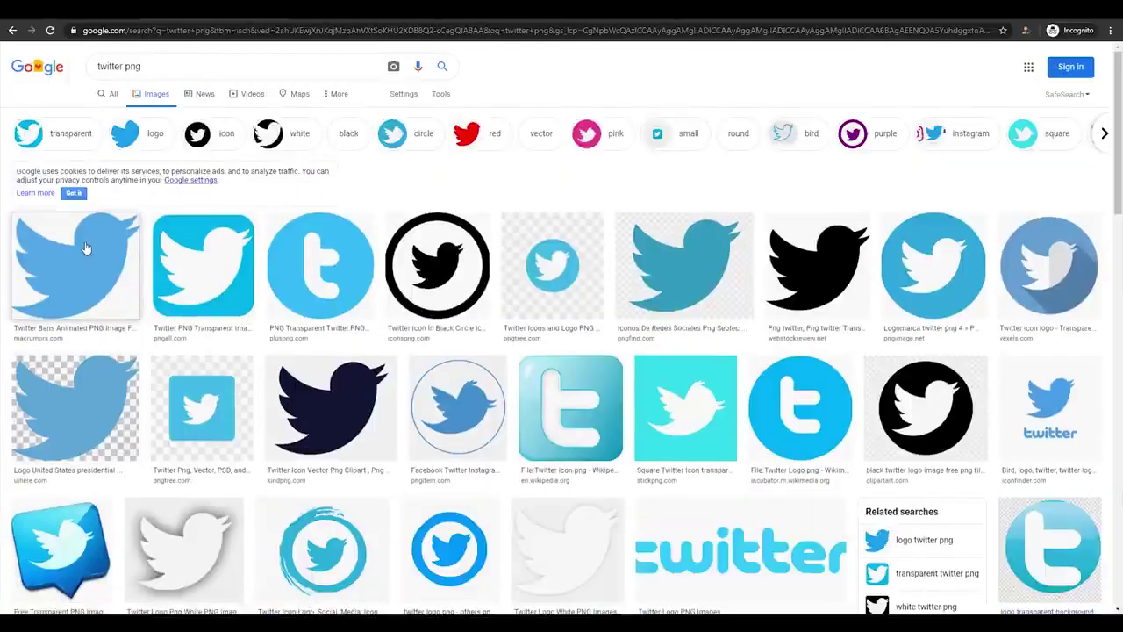
Preview several Twitter logo results and copy the image address of the round blue Vexels Twitter icon
click(88, 251)
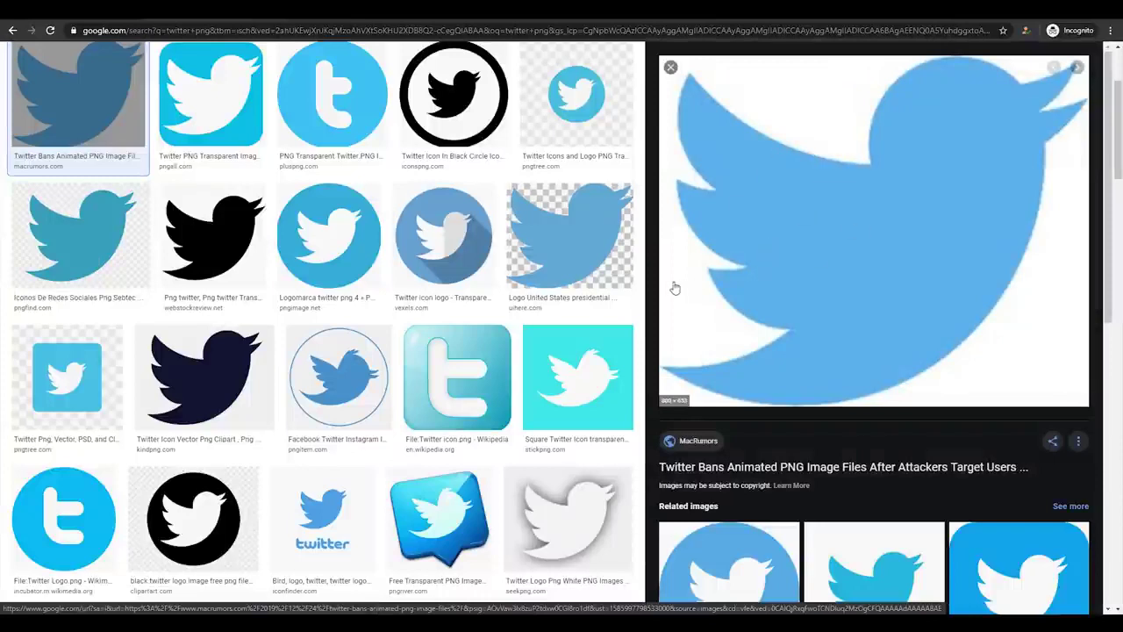
click(144, 266)
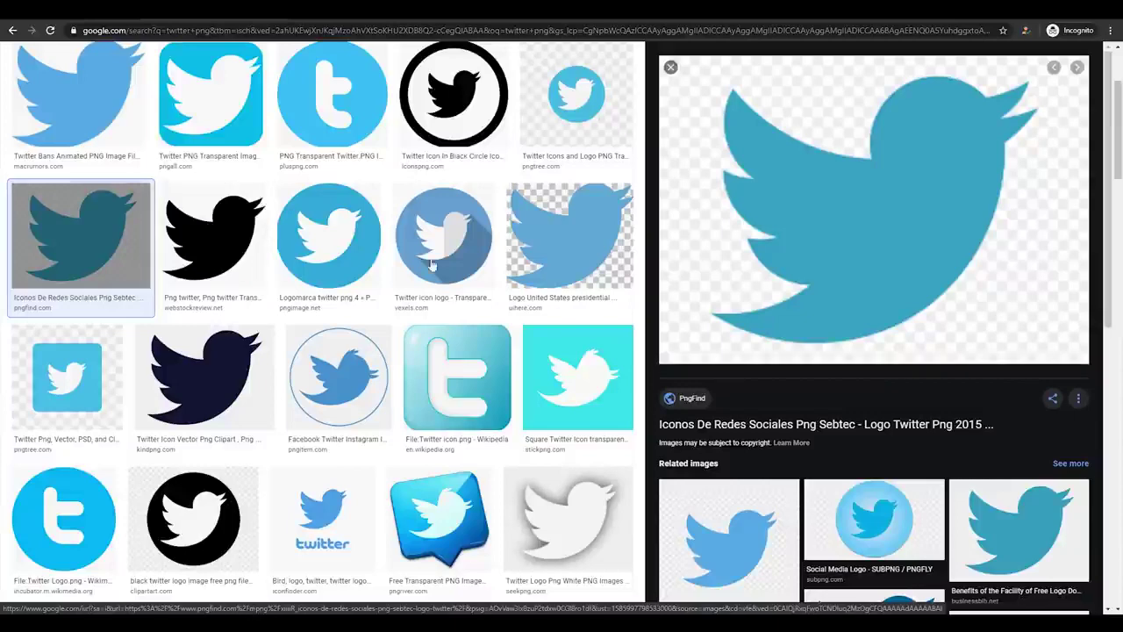
click(253, 124)
click(332, 96)
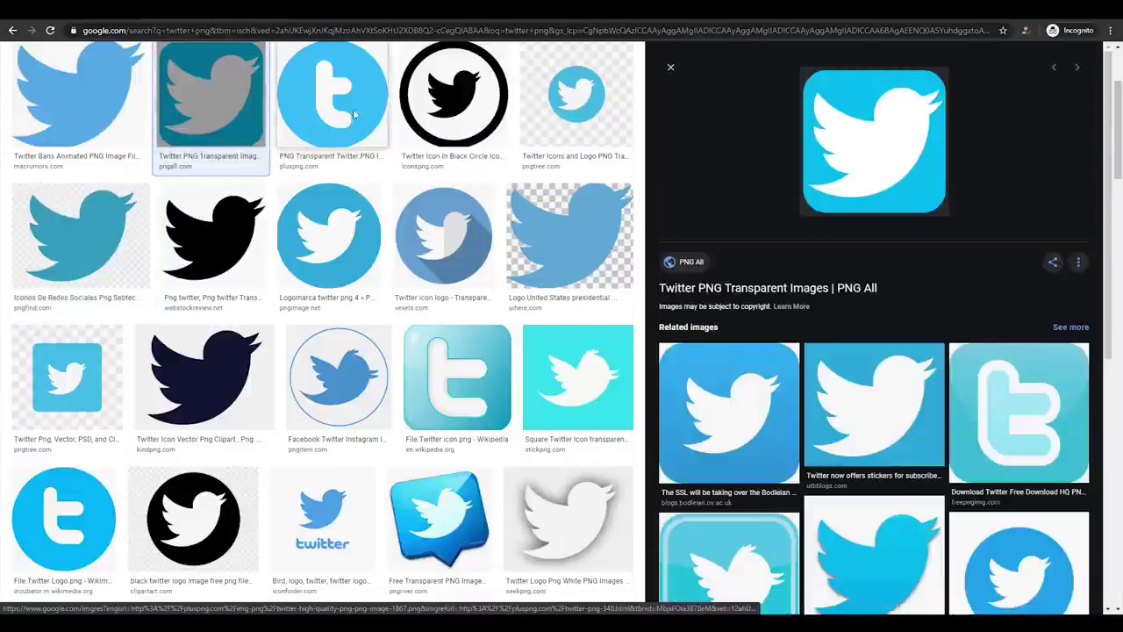
click(576, 123)
click(584, 234)
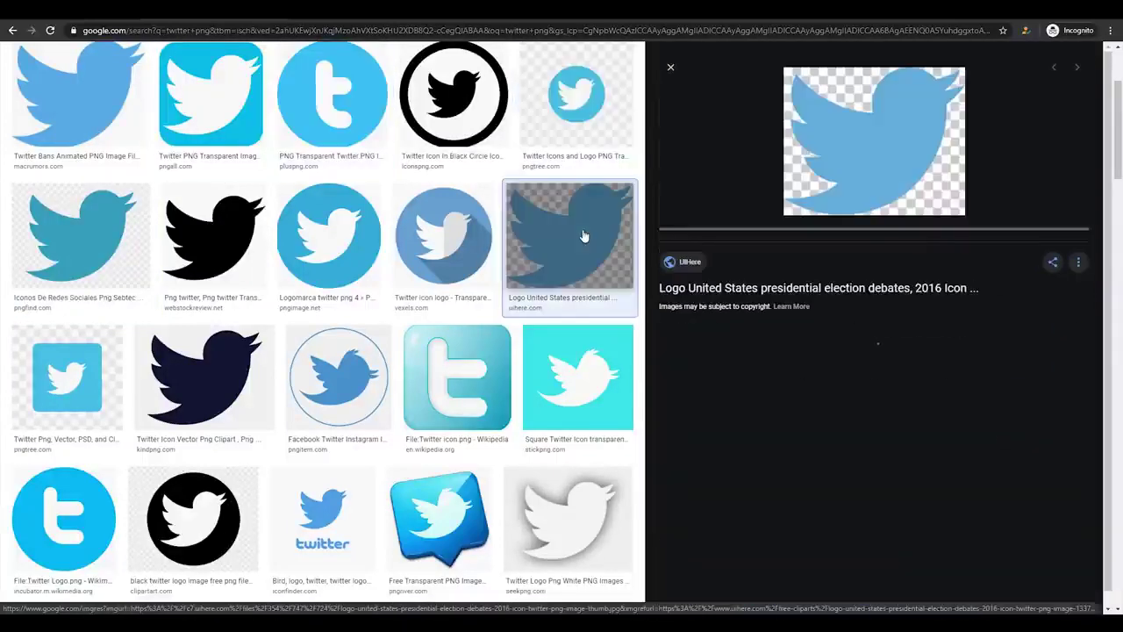
click(486, 240)
click(348, 238)
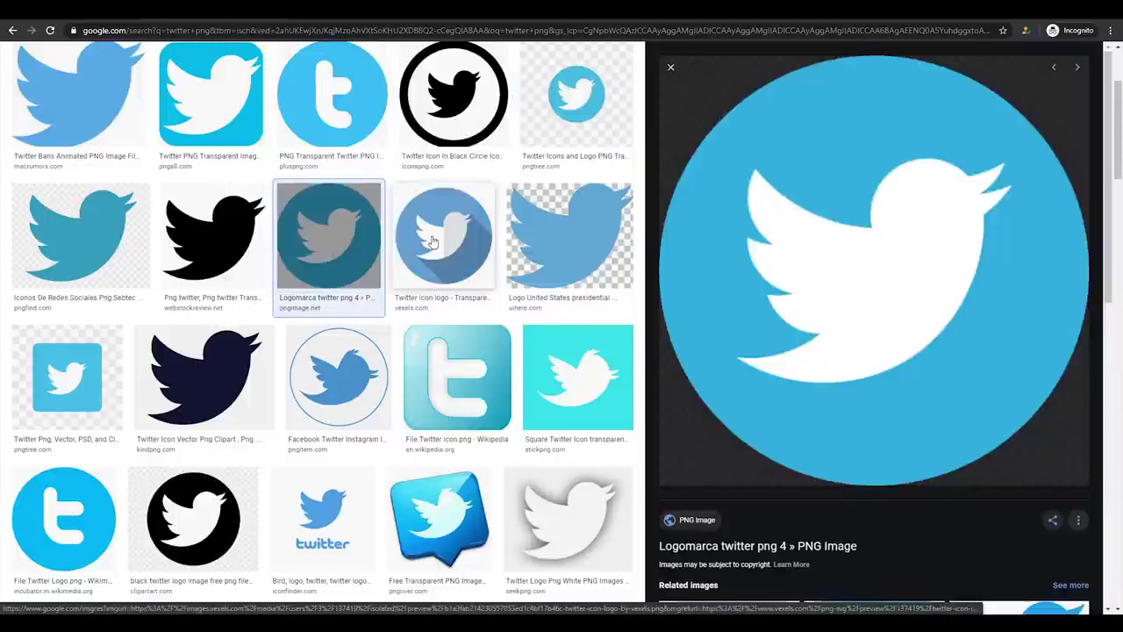
click(432, 242)
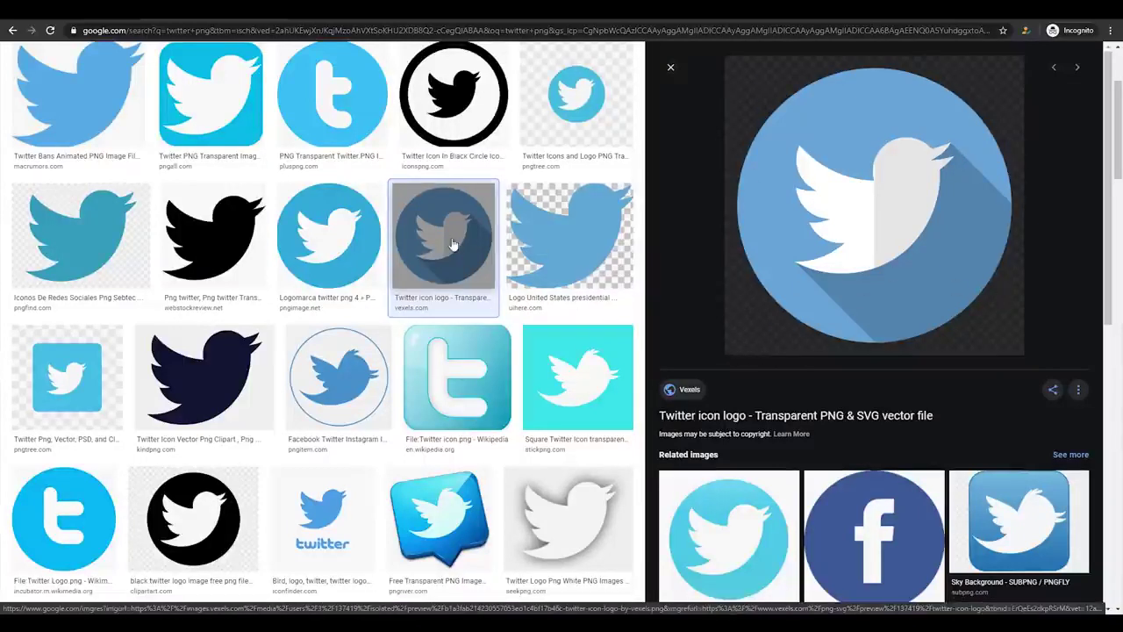
right_click(883, 219)
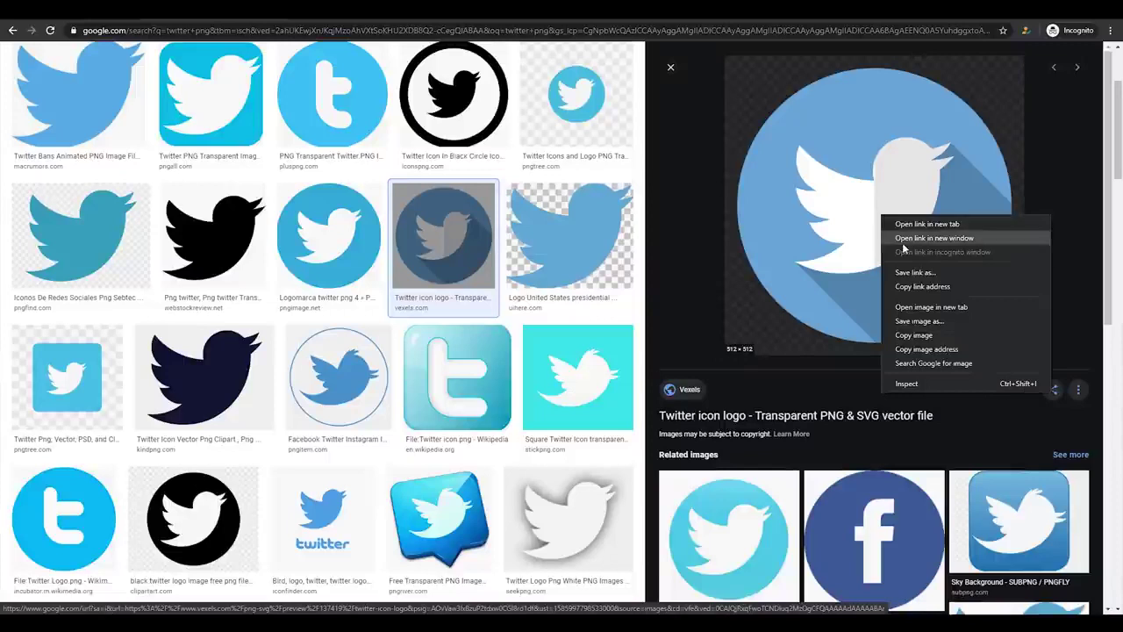
click(952, 351)
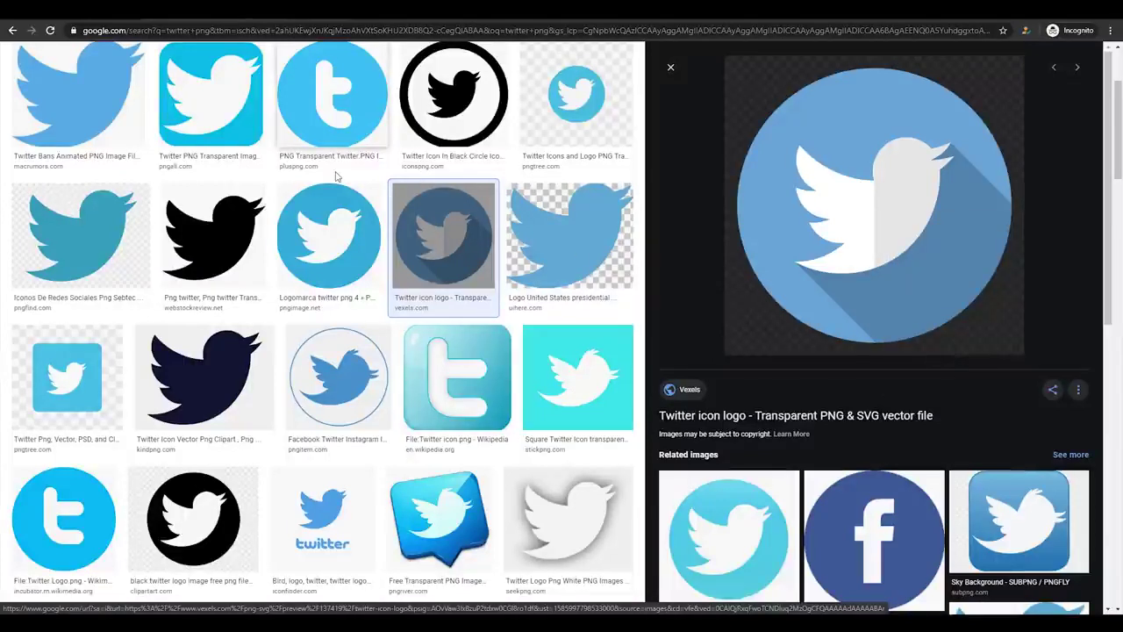
Return to Pixlr X and load the Twitter icon from the copied image URL as a layer in the current banner
key(ctrl+Tab)
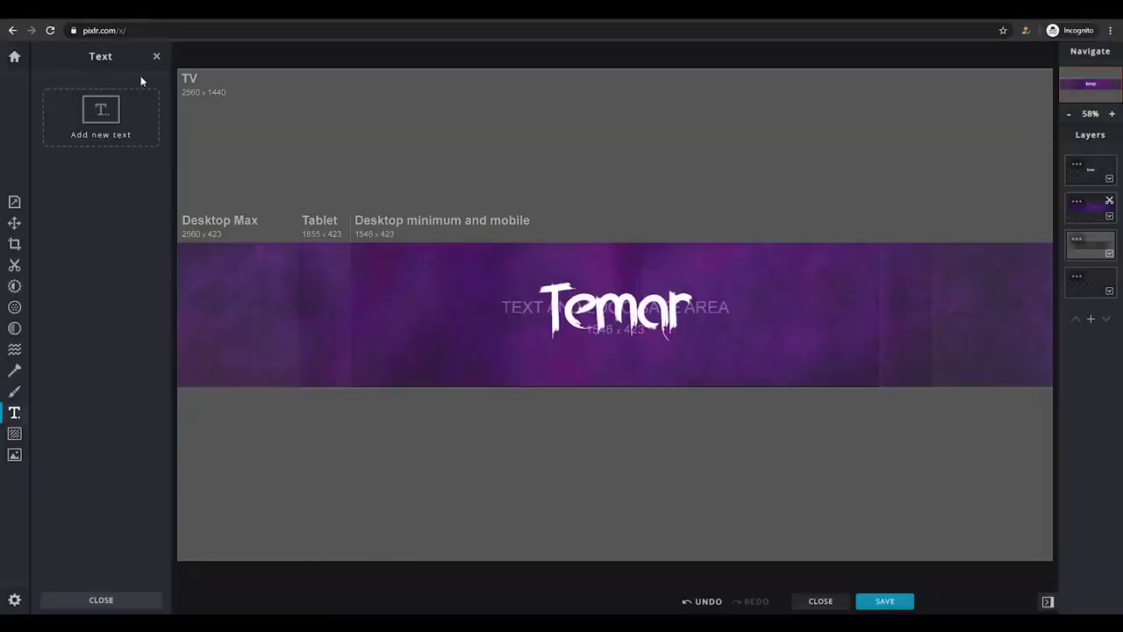
click(14, 455)
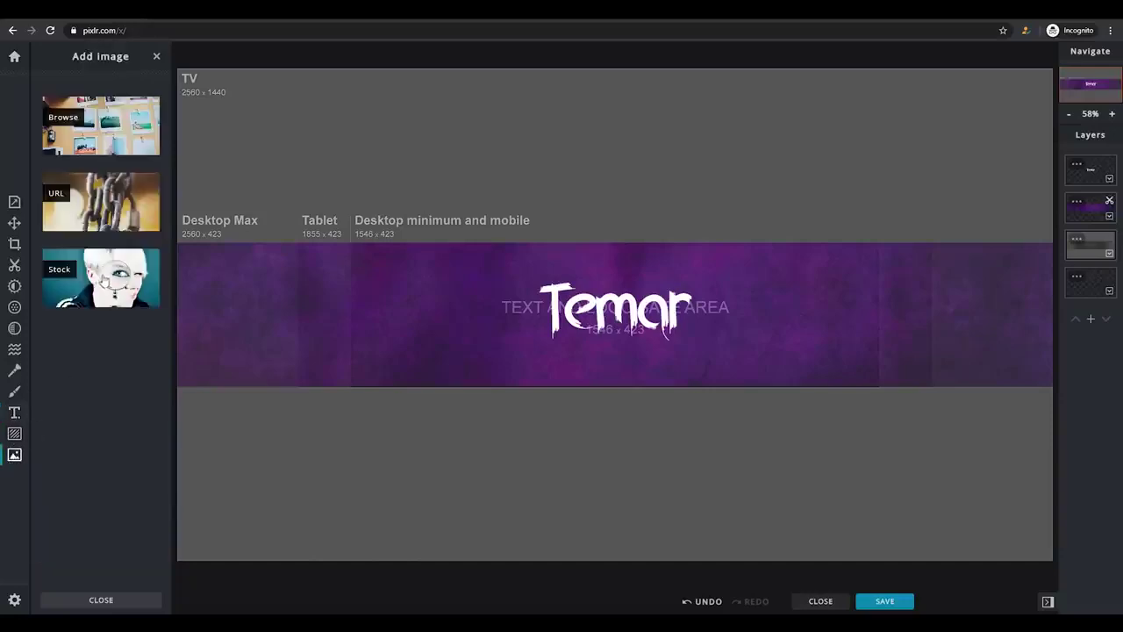
click(92, 218)
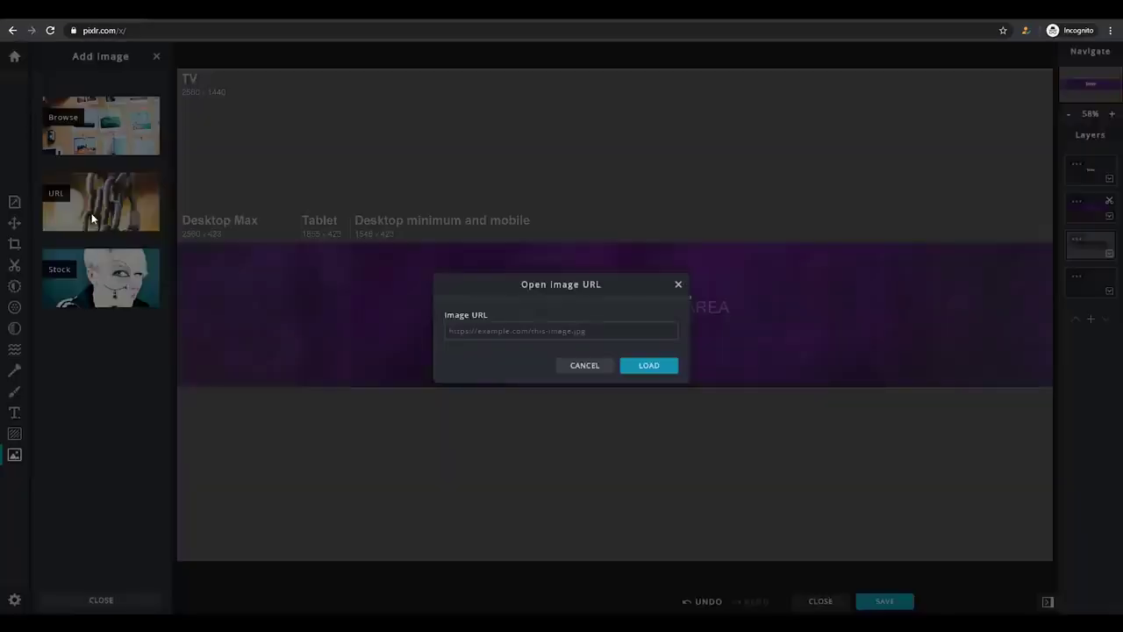
right_click(484, 330)
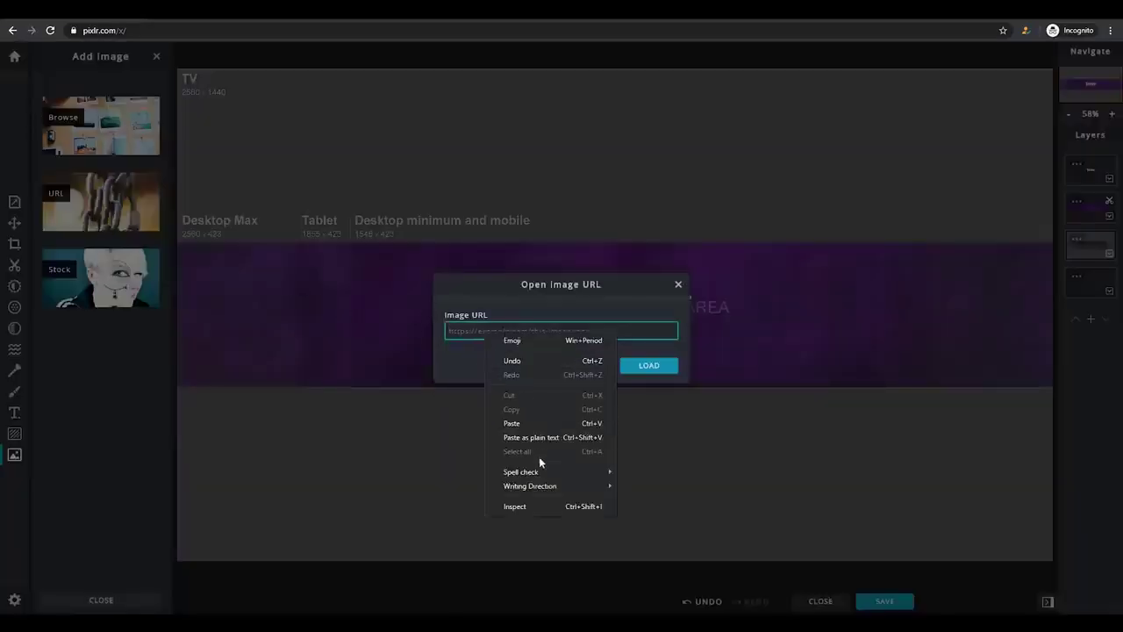
click(533, 423)
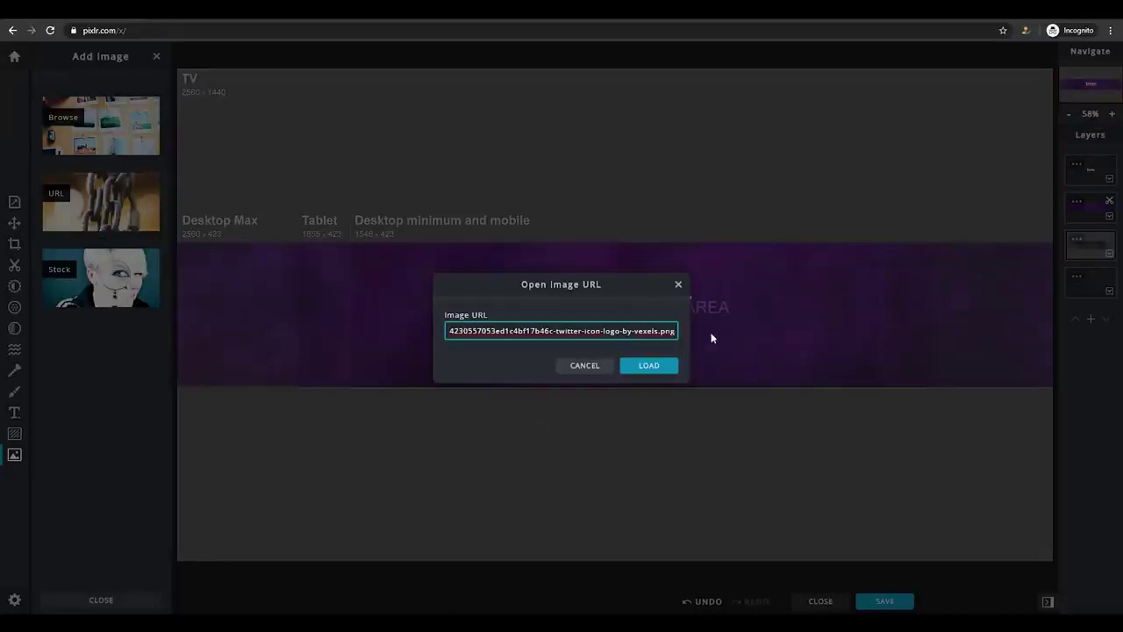
click(662, 370)
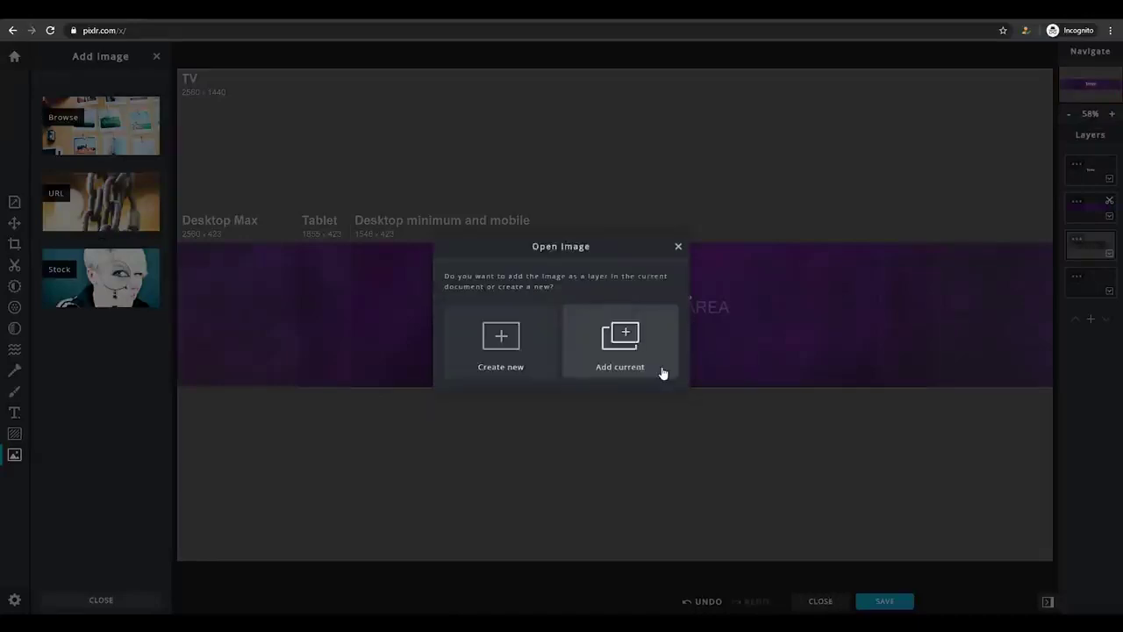
click(644, 356)
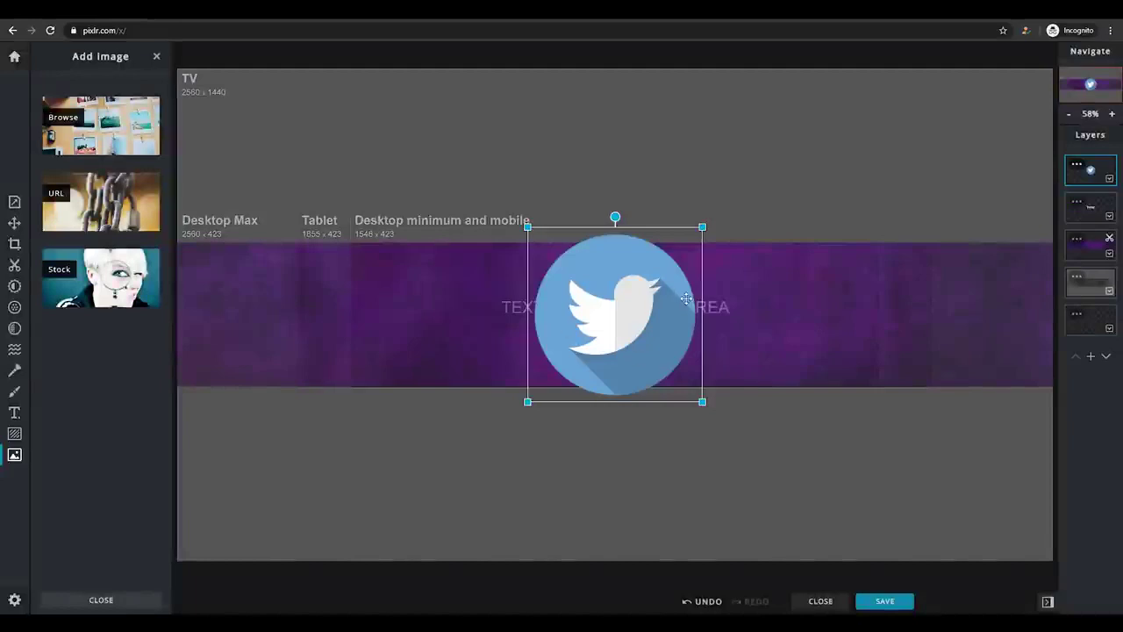
Shrink the Twitter icon to a small badge and place it in the lower-left corner of the text and logo safe area
mouse_move(649, 290)
mouse_down()
mouse_move(729, 289)
mouse_move(686, 279)
mouse_move(648, 287)
mouse_up()
drag(703, 228, 382, 359)
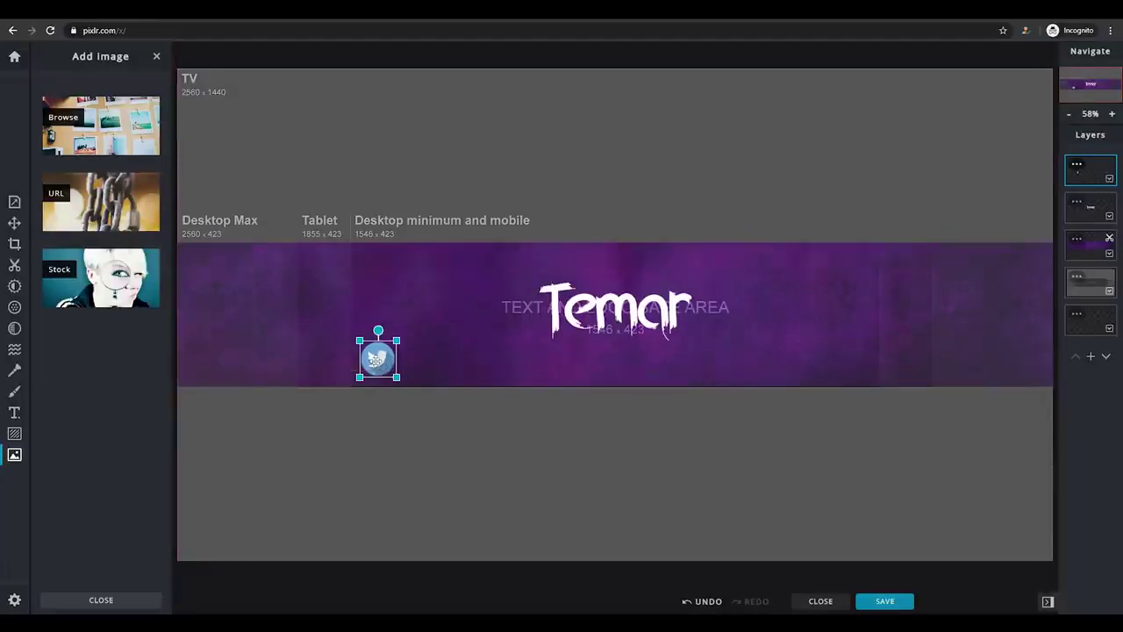
drag(375, 359, 375, 363)
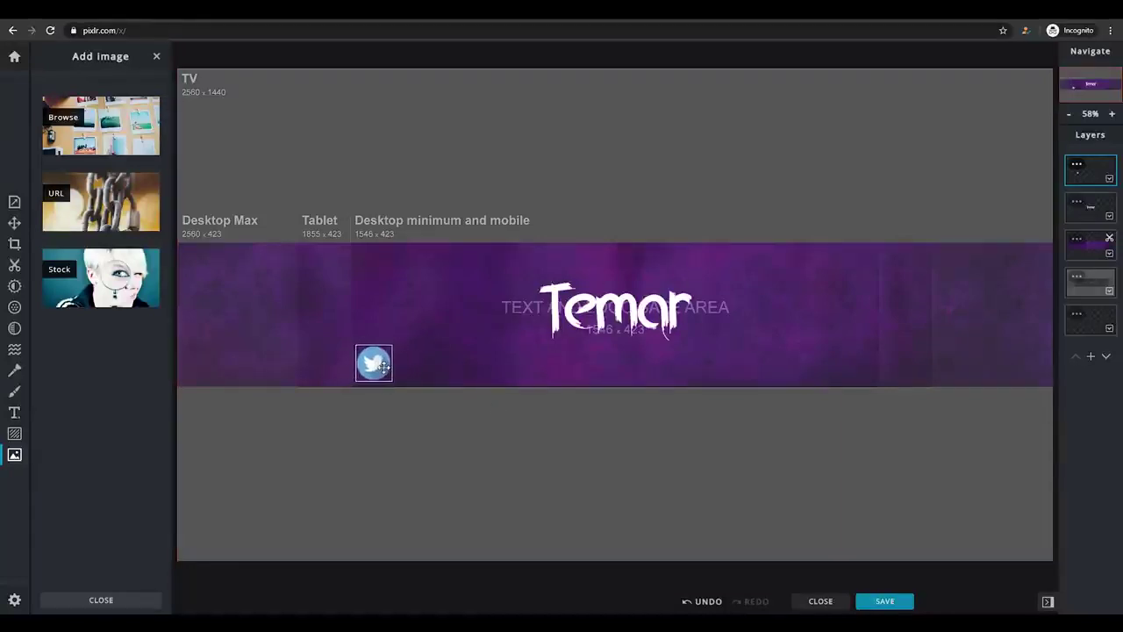
click(375, 363)
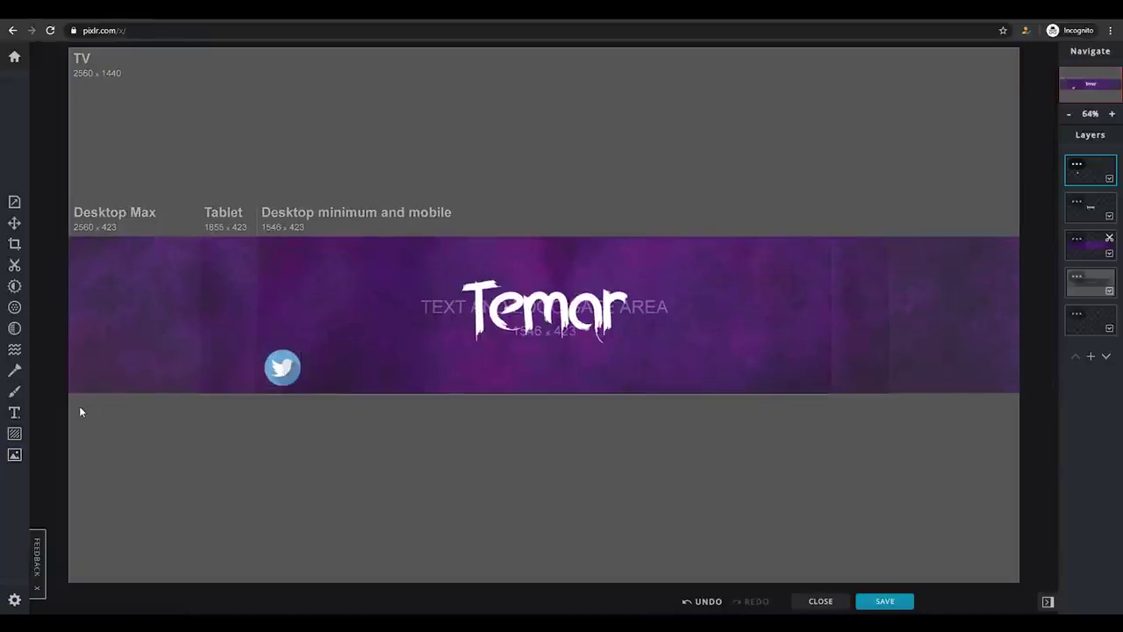
Add a new text layer and replace its placeholder wording with the channel's Twitter handle
click(15, 417)
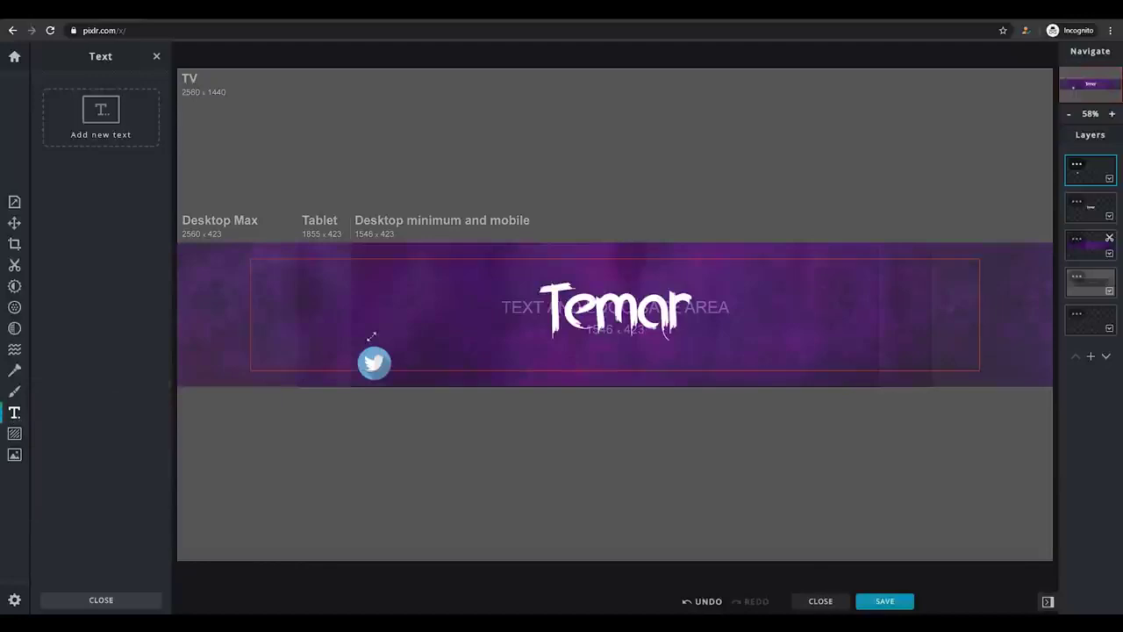
click(102, 136)
triple_click(50, 202)
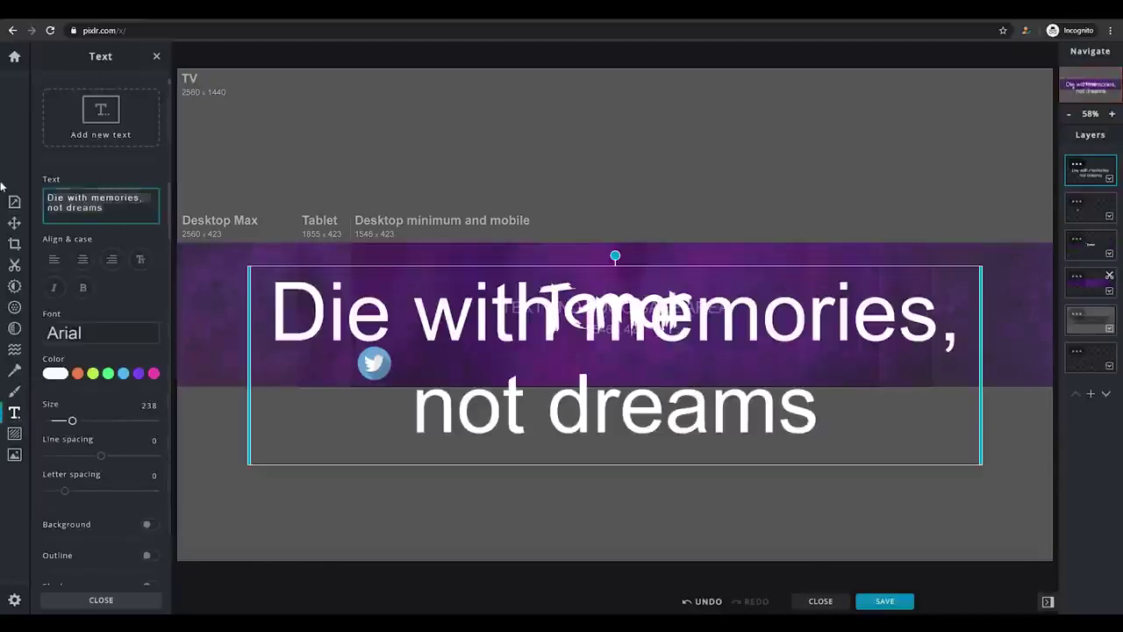
text(temaryt)
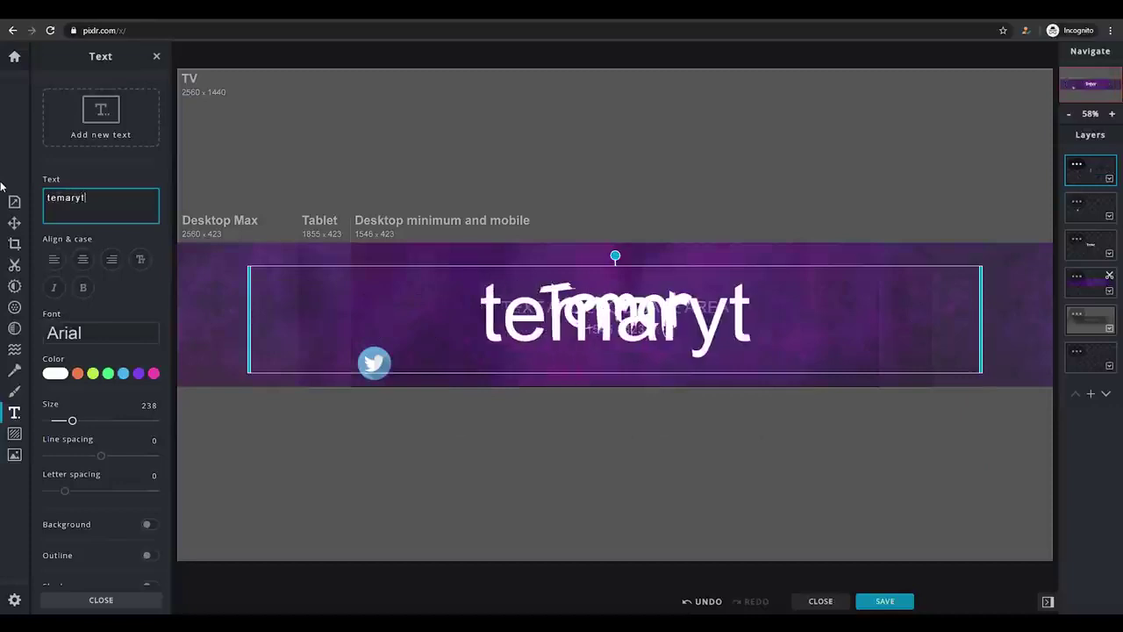
Move the Twitter handle text below the channel name and set its font to Alvida
drag(598, 307, 588, 346)
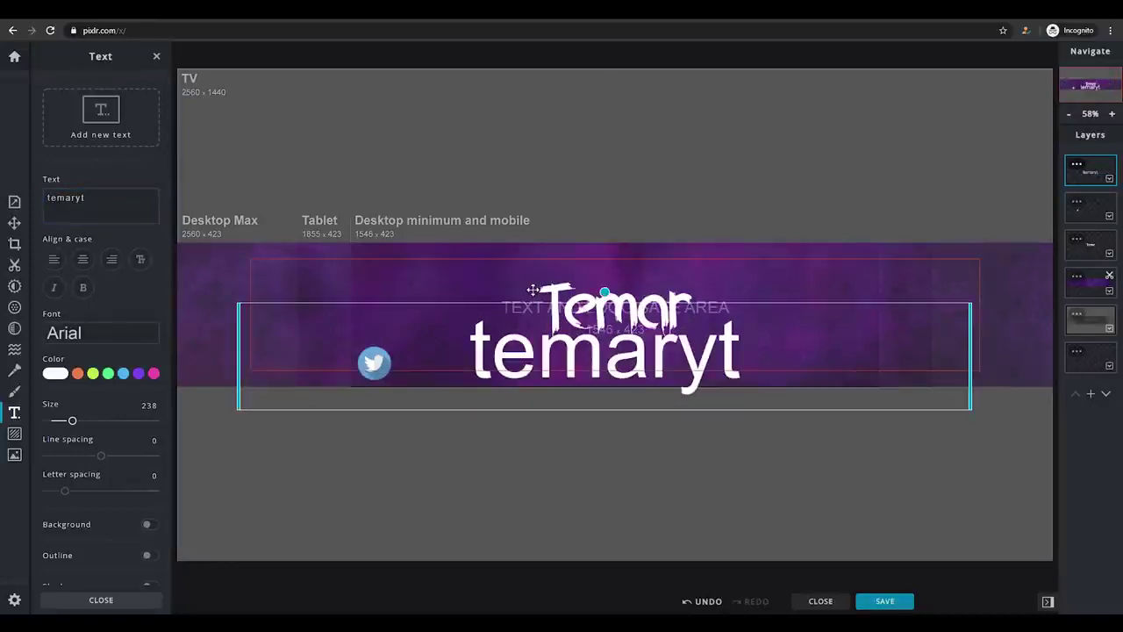
click(112, 336)
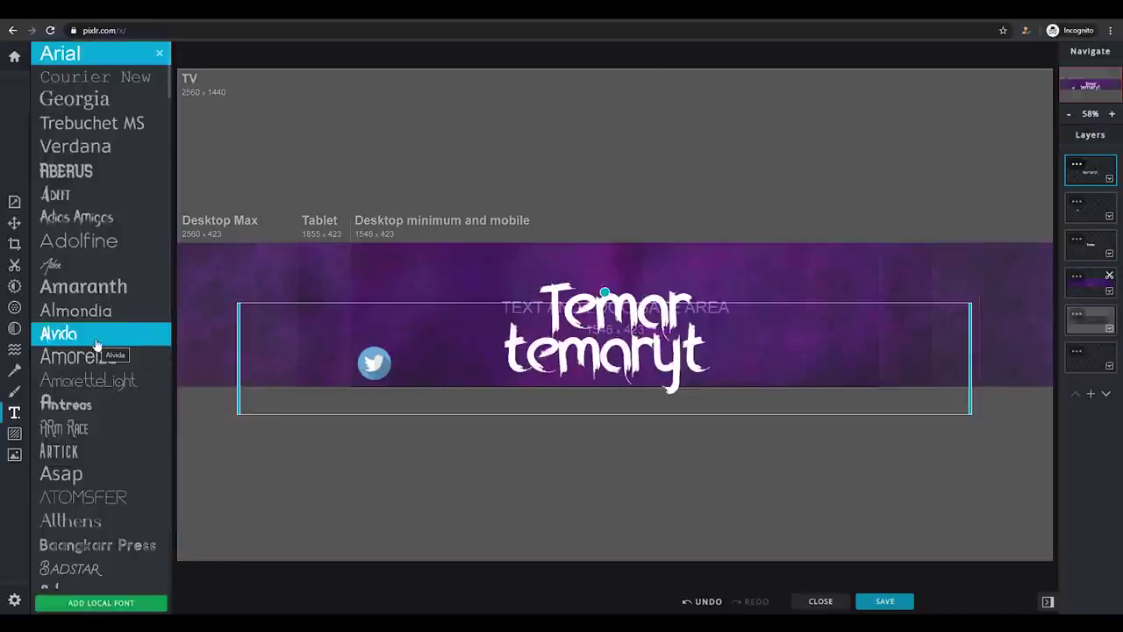
click(99, 340)
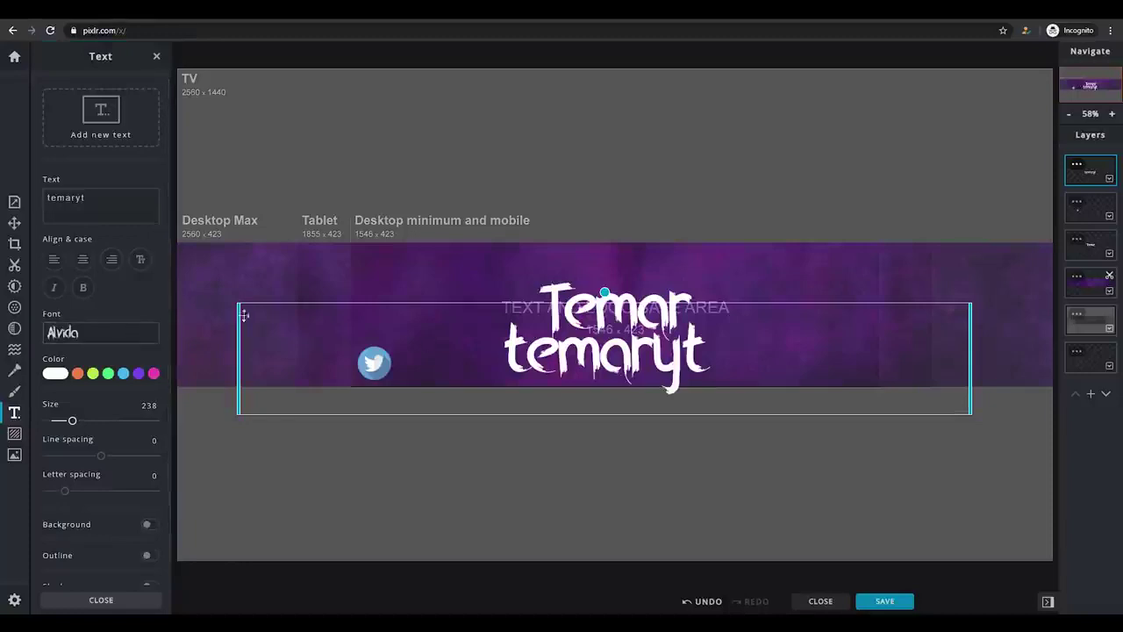
Reduce the Twitter handle text to size 98 and place it just beside the Twitter icon
scroll(162, 458, down, 1)
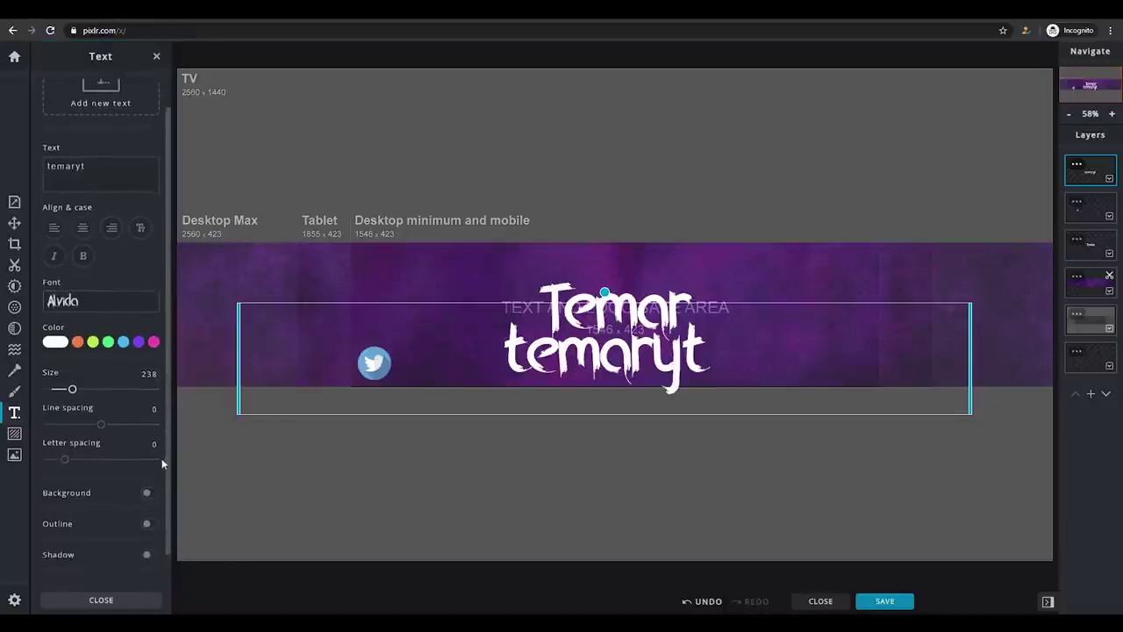
drag(72, 380, 58, 380)
drag(604, 335, 428, 369)
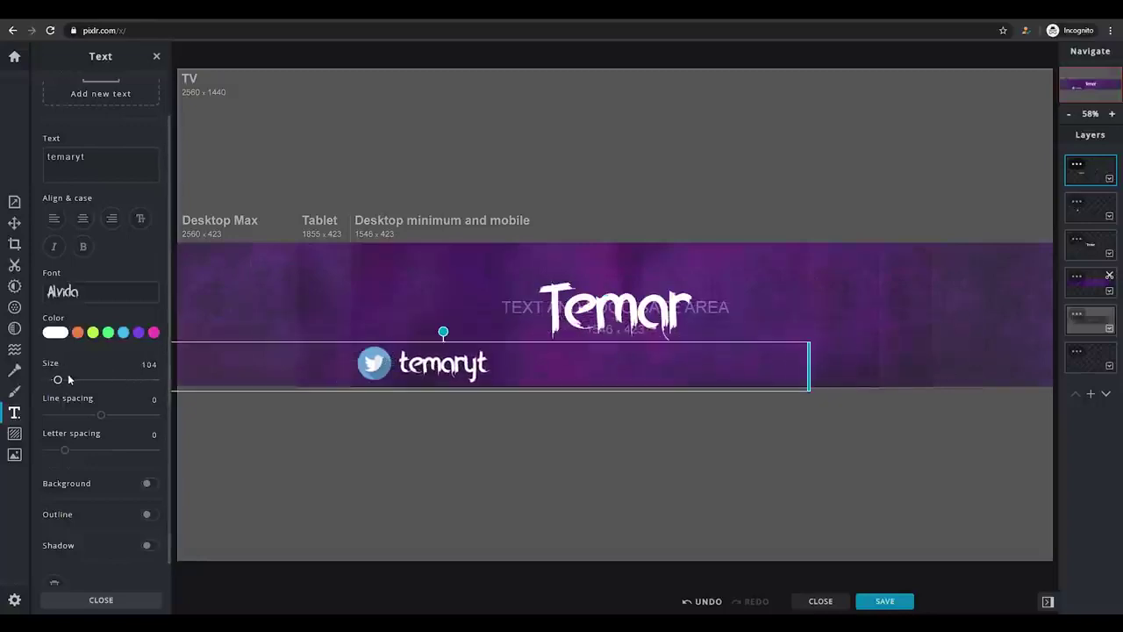
drag(58, 382, 57, 383)
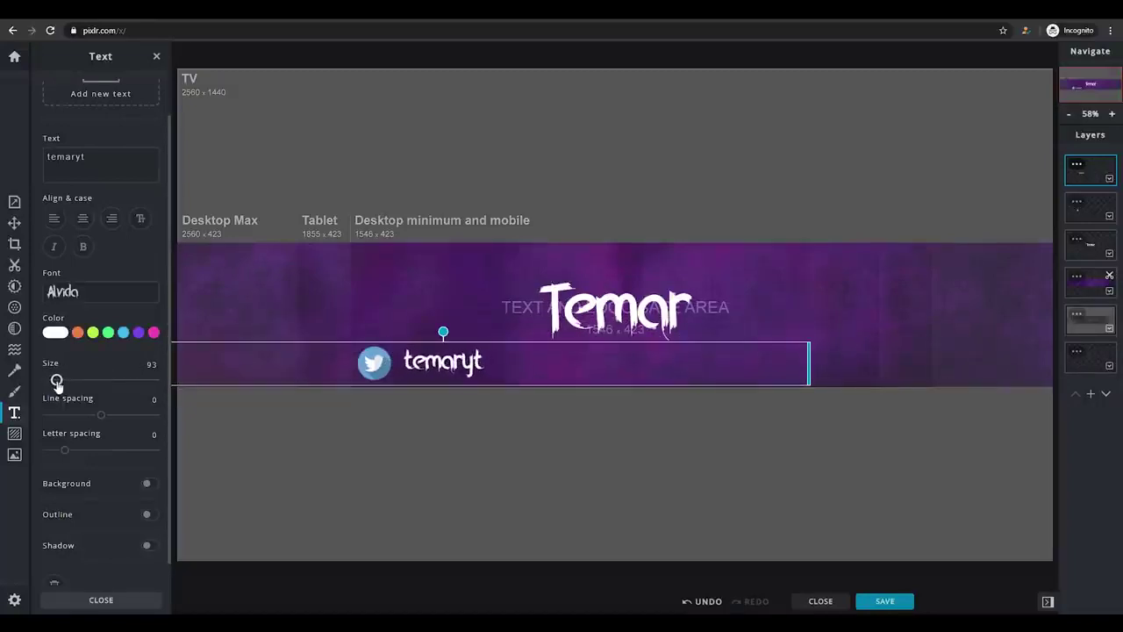
click(450, 373)
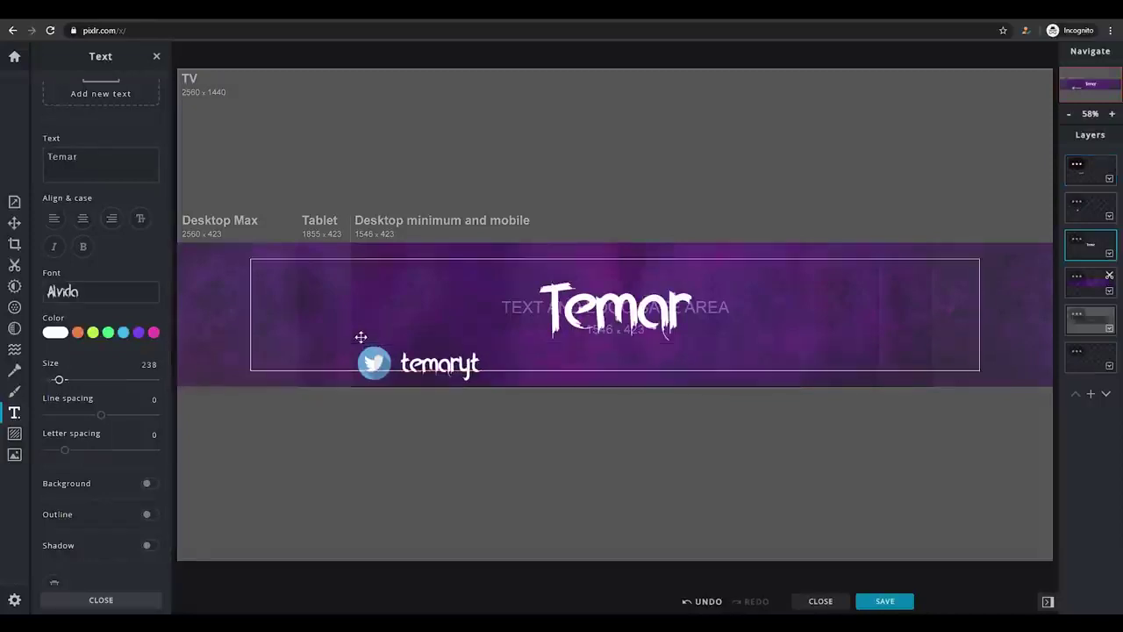
Shrink the Twitter icon to 80 x 80 and align it with the handle in the safe area's lower-left corner
click(378, 361)
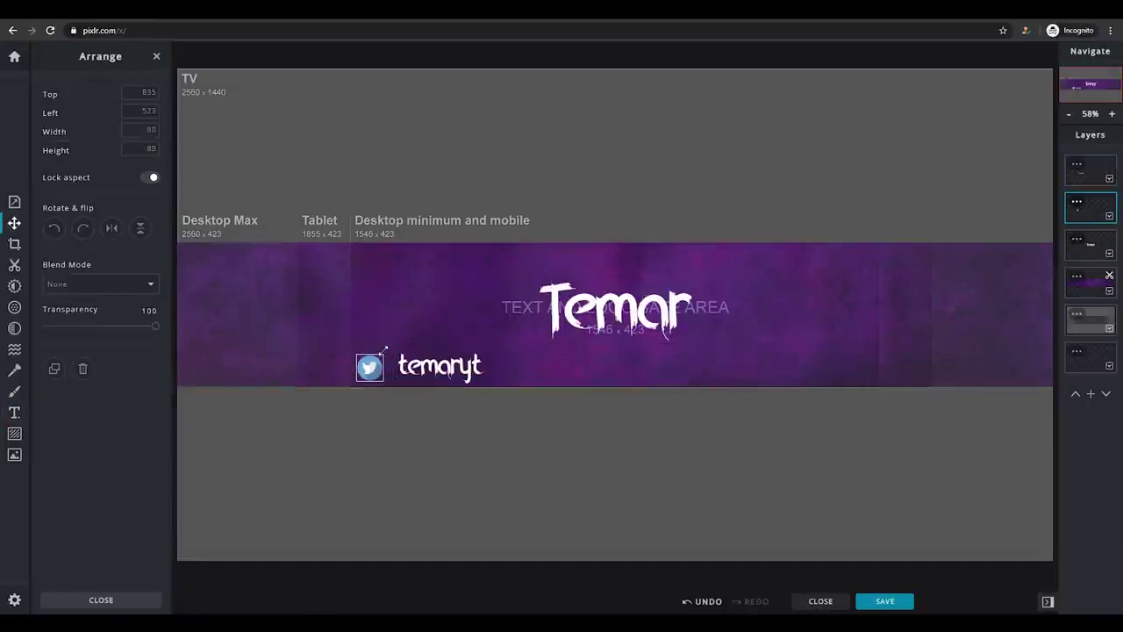
click(371, 367)
drag(372, 367, 368, 368)
click(425, 416)
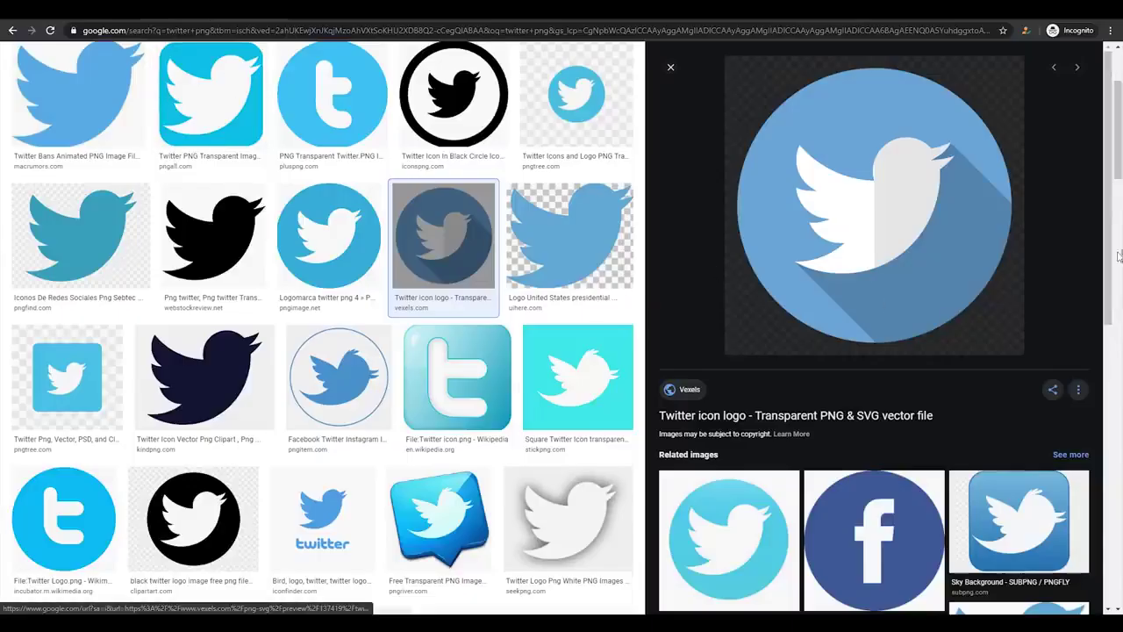
Switch to the Google Images results and search for "instagram png"
scroll(1104, 143, up, 2)
drag(198, 66, 53, 68)
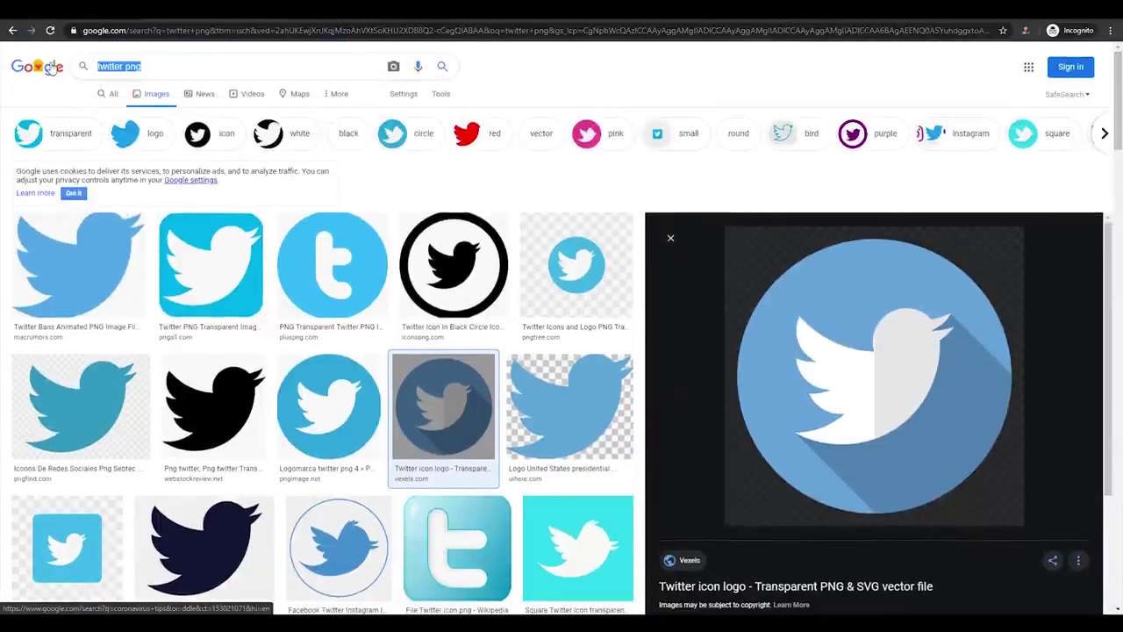
text(instagram)
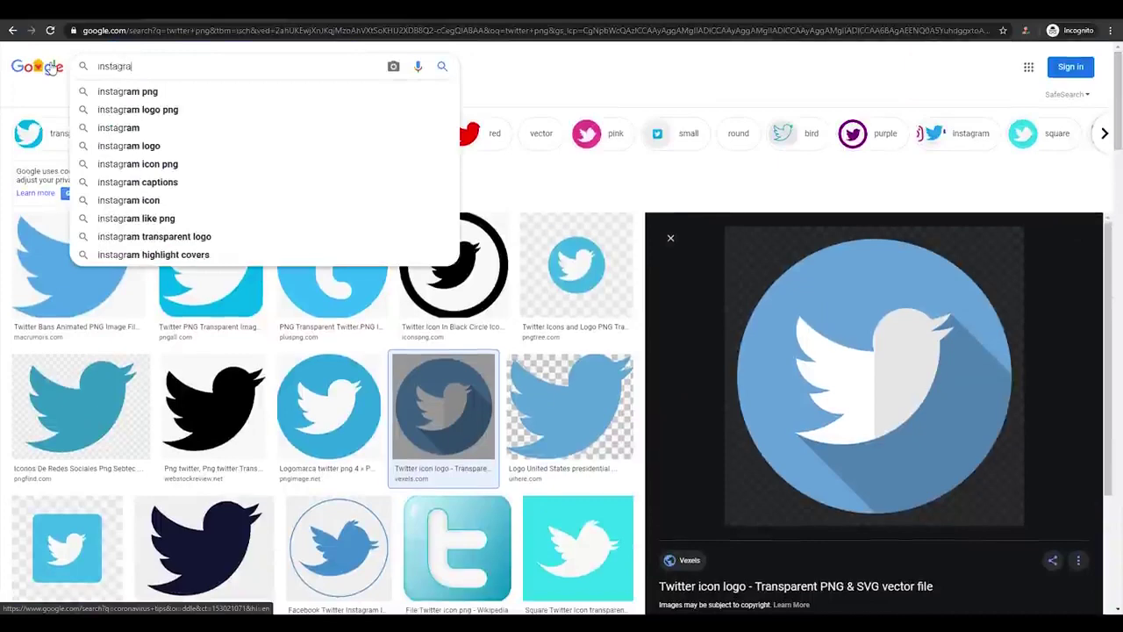
text( png)
key(Return)
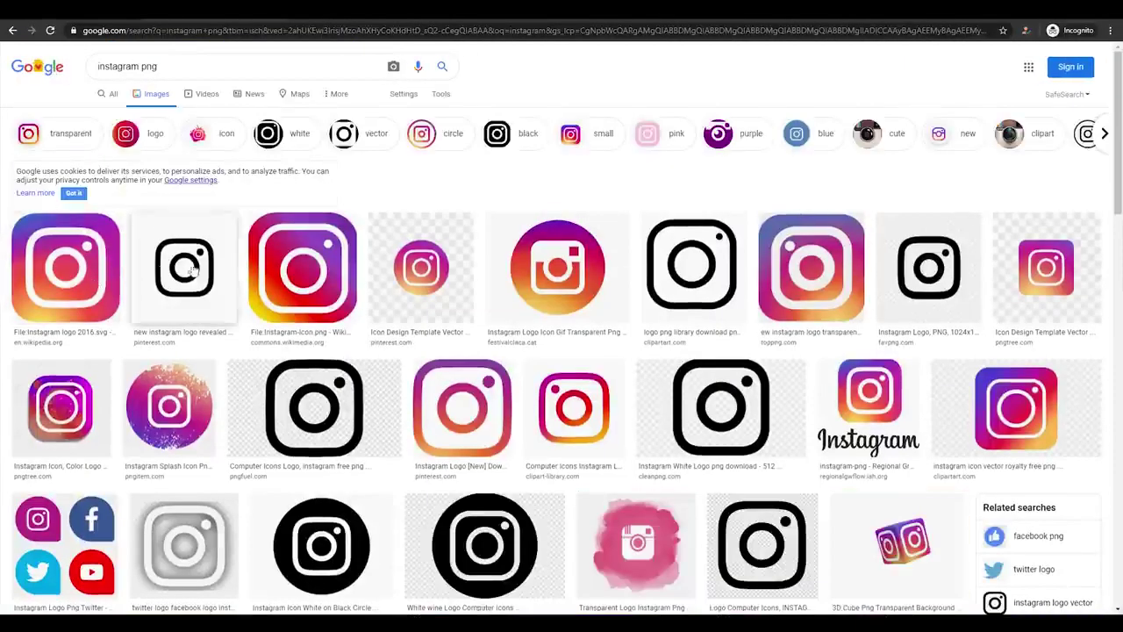
Preview the Wikipedia Instagram logo 2016 result and copy its image address
click(100, 303)
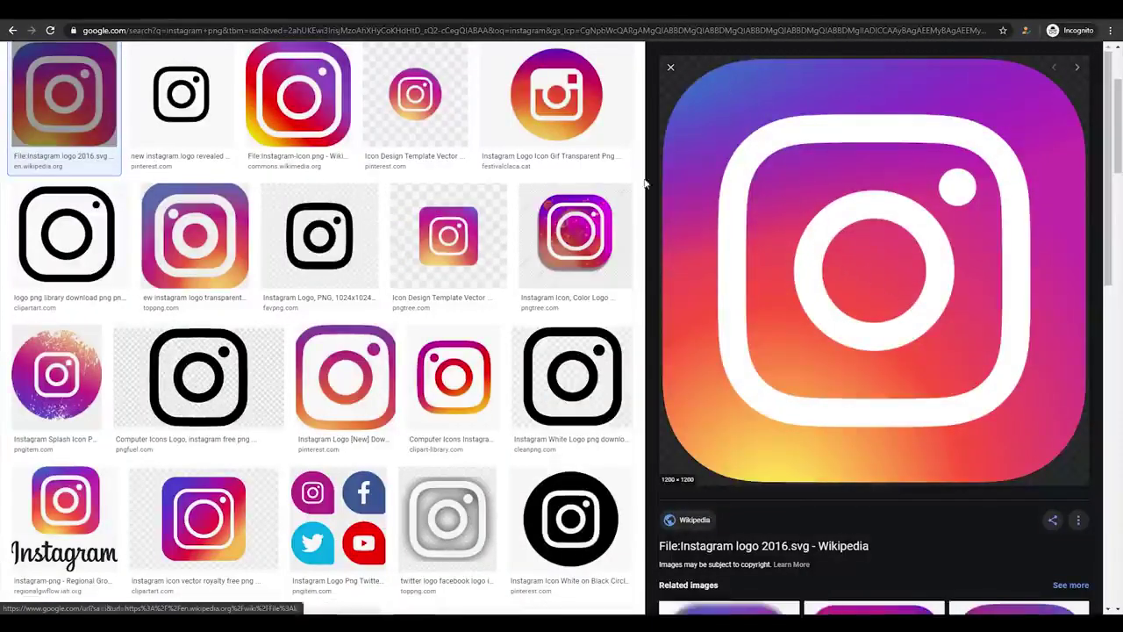
right_click(808, 250)
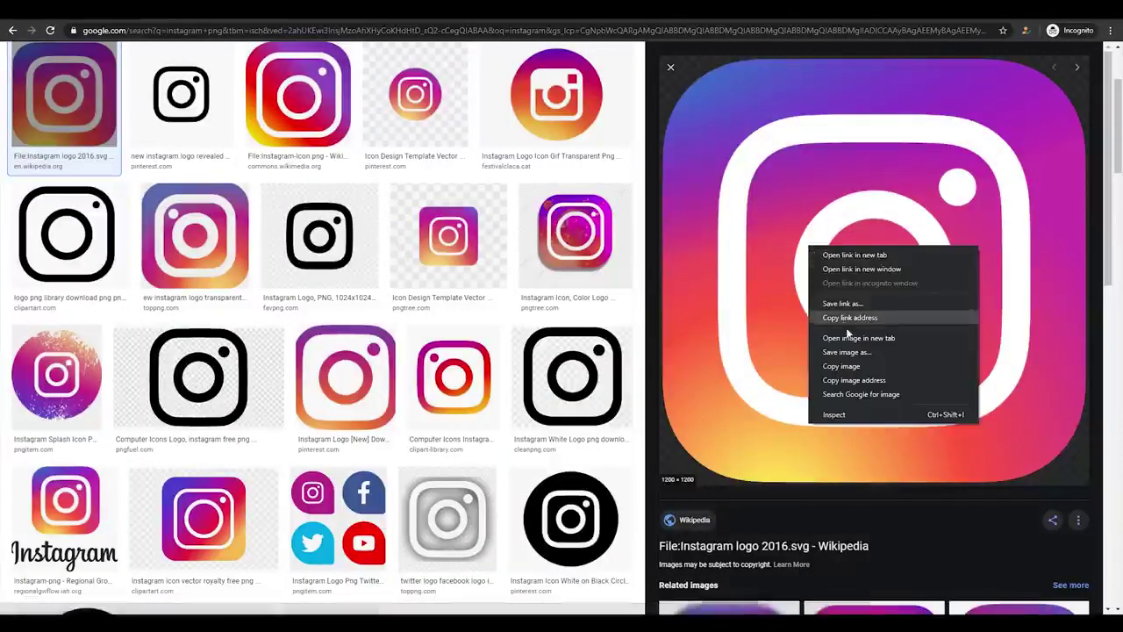
click(857, 384)
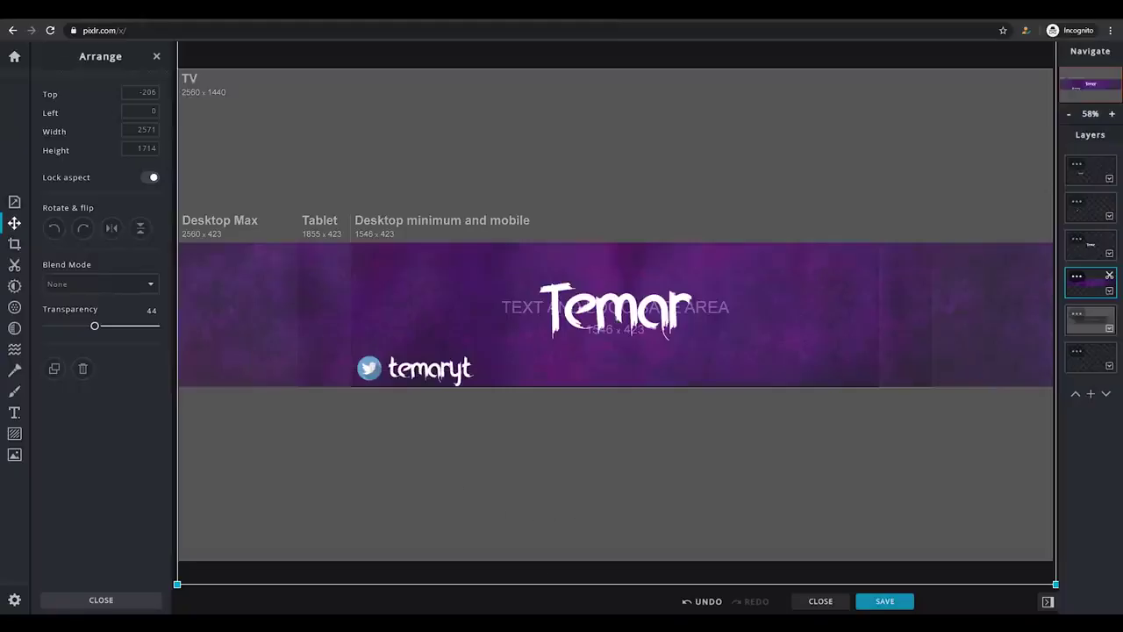
Return to Pixlr X and load the Instagram logo from the copied image URL as a layer in the current banner
click(14, 454)
click(95, 215)
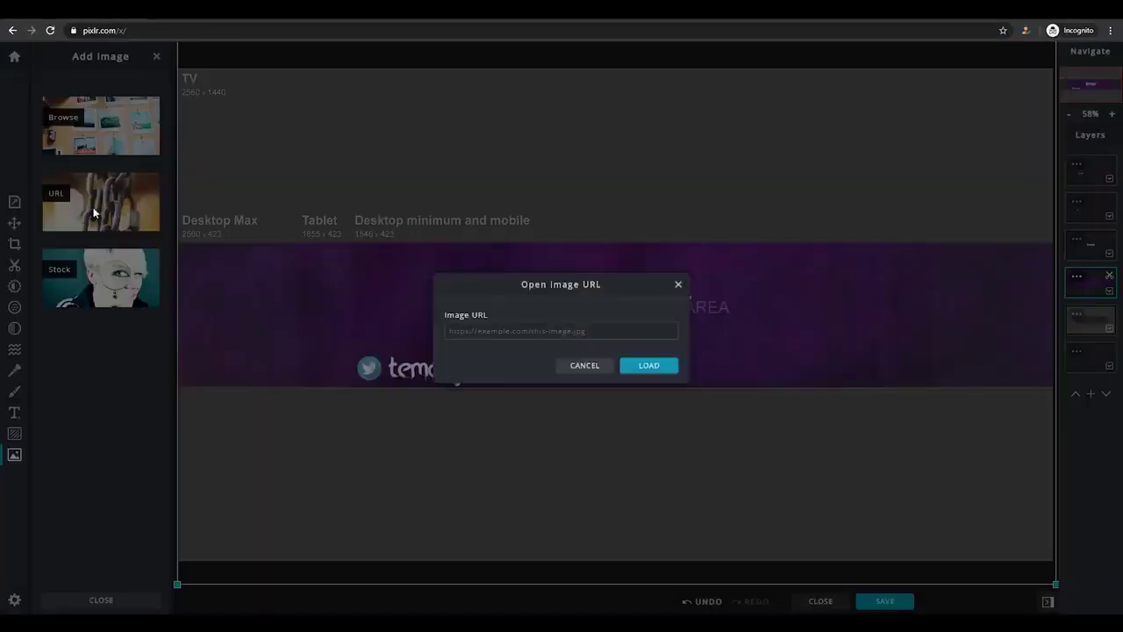
click(493, 334)
right_click(495, 334)
click(550, 427)
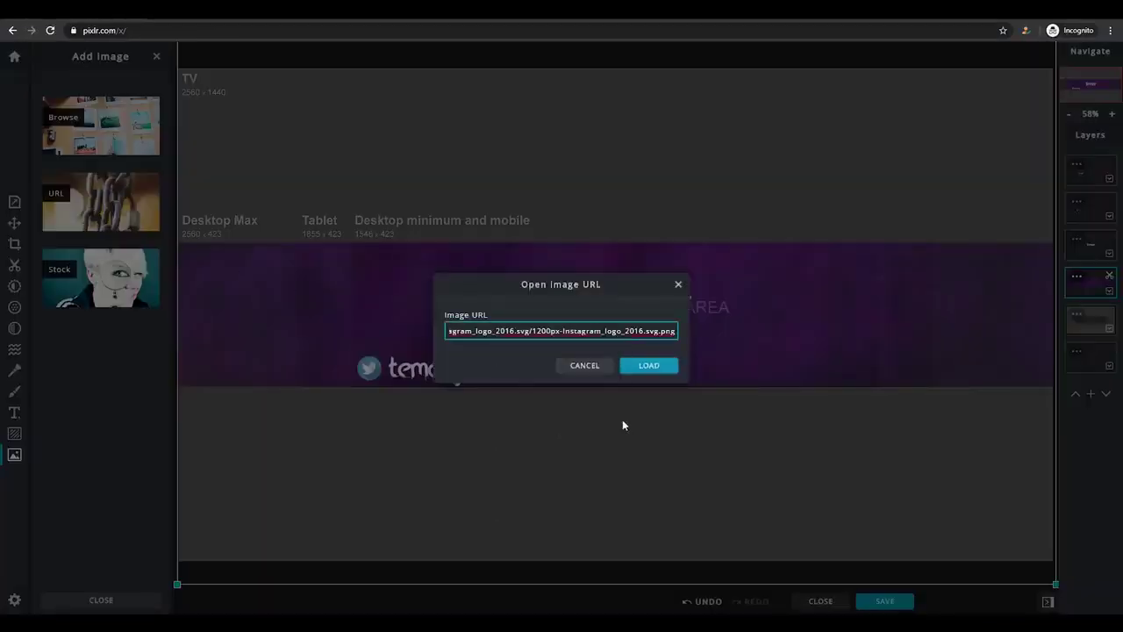
click(653, 365)
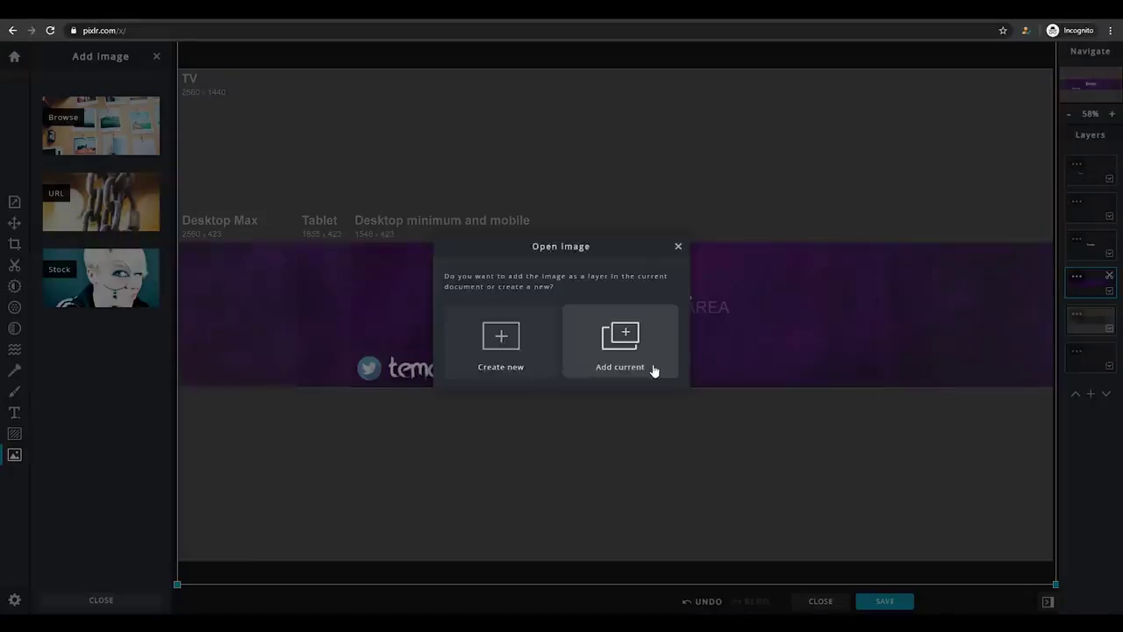
click(630, 367)
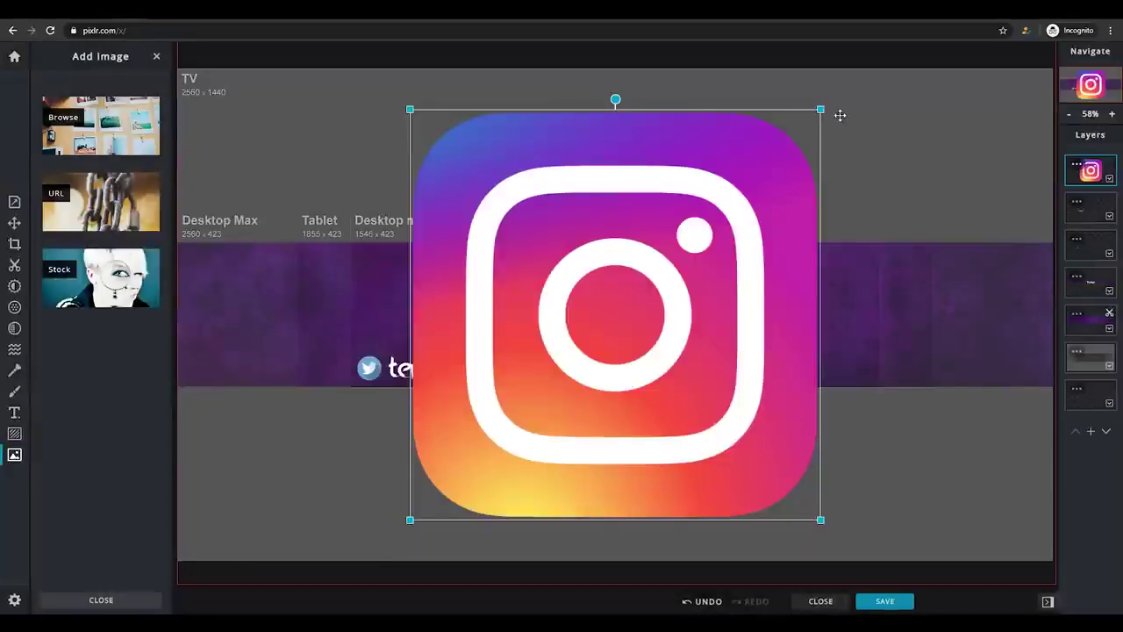
Shrink the Instagram logo to a small badge matching the Twitter icon and place it directly above that icon
drag(821, 108, 444, 451)
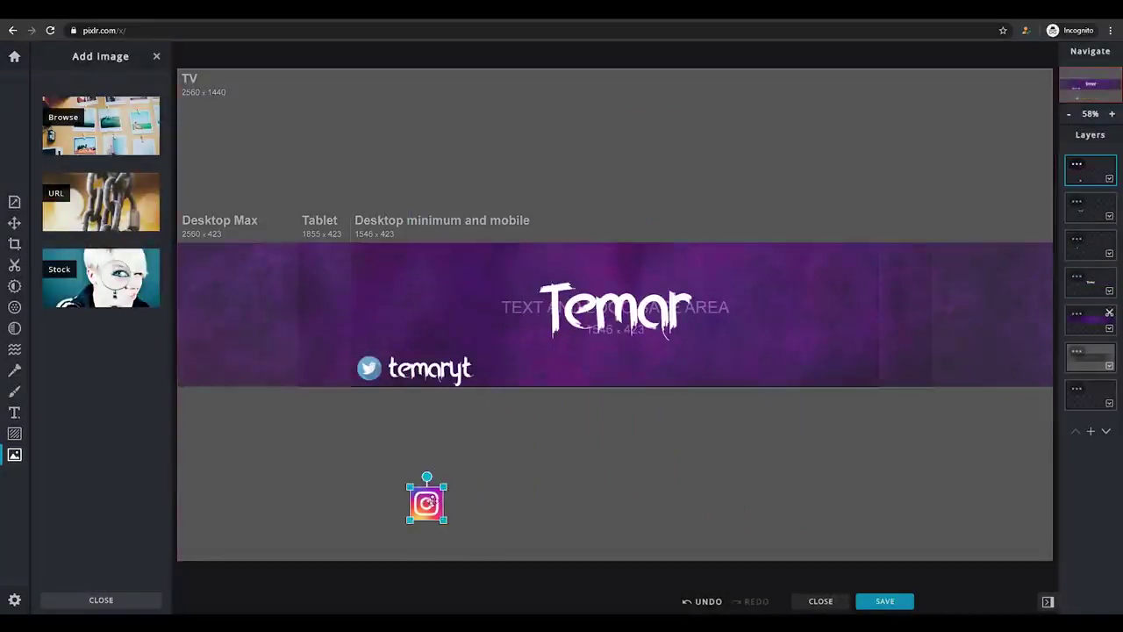
drag(428, 502, 383, 326)
click(401, 413)
click(401, 413)
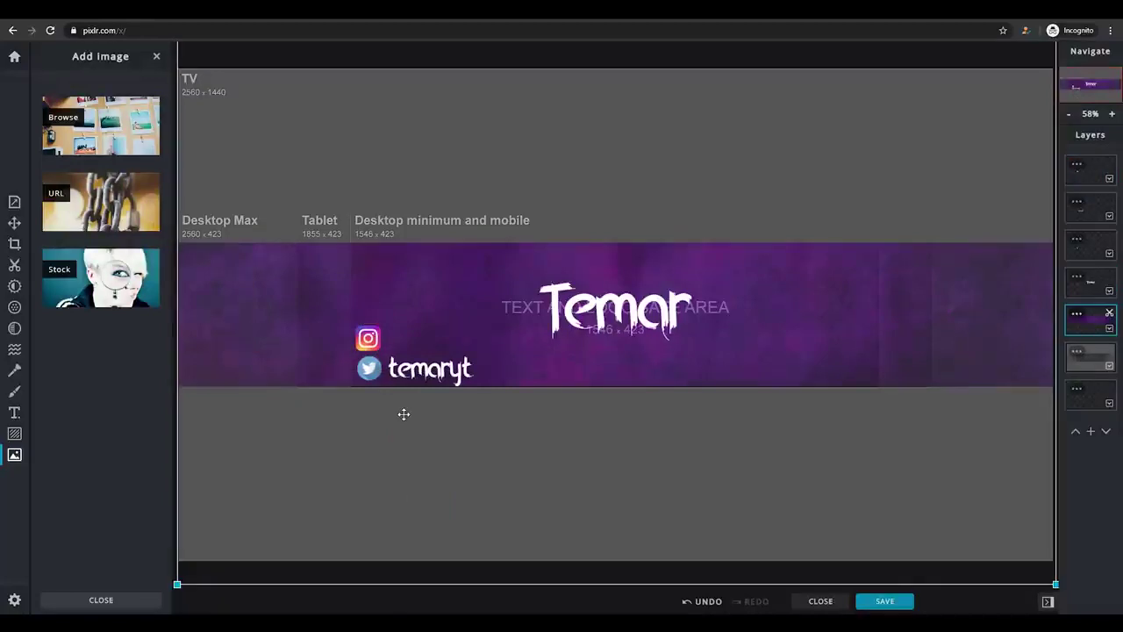
drag(368, 337, 369, 339)
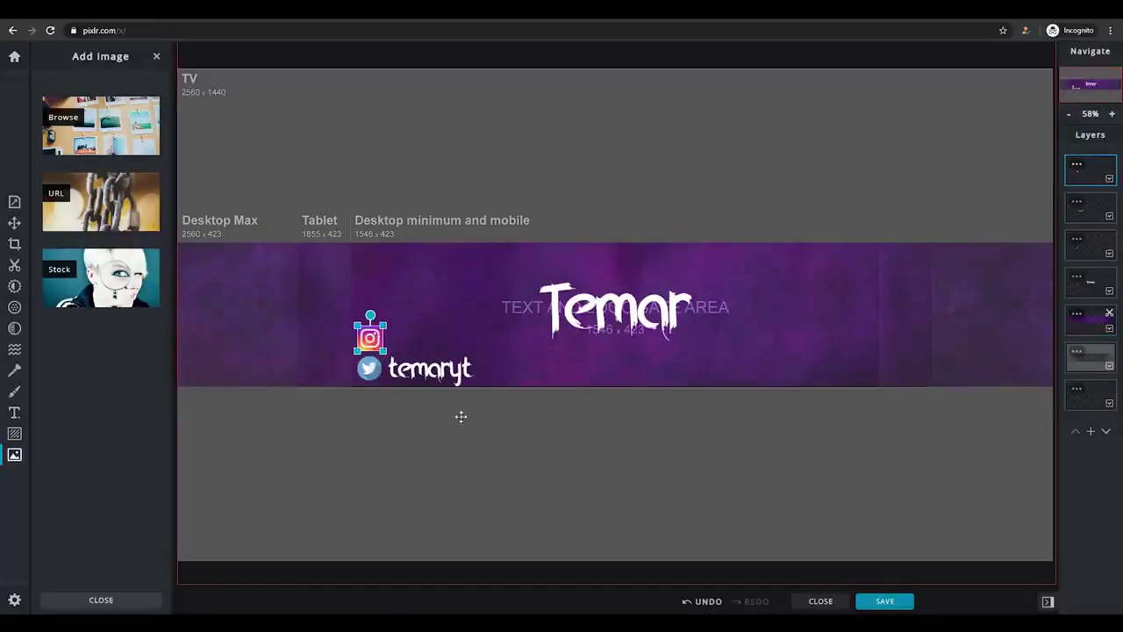
click(441, 445)
Add a new text layer in the Twitter handle's style and move it level with the Instagram icon
click(413, 377)
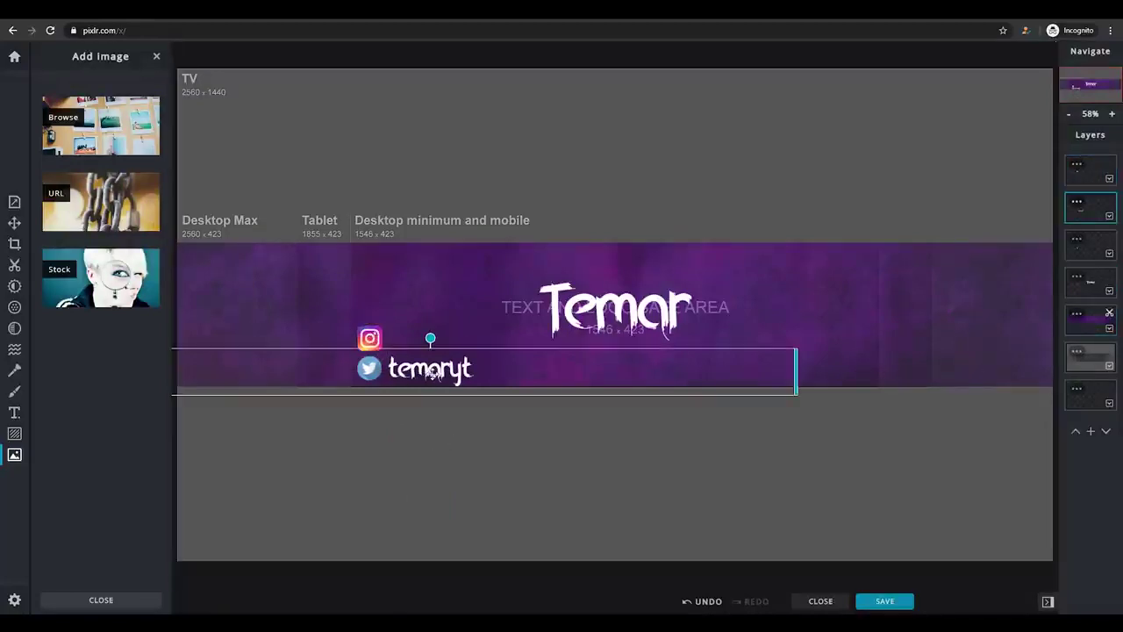
click(14, 416)
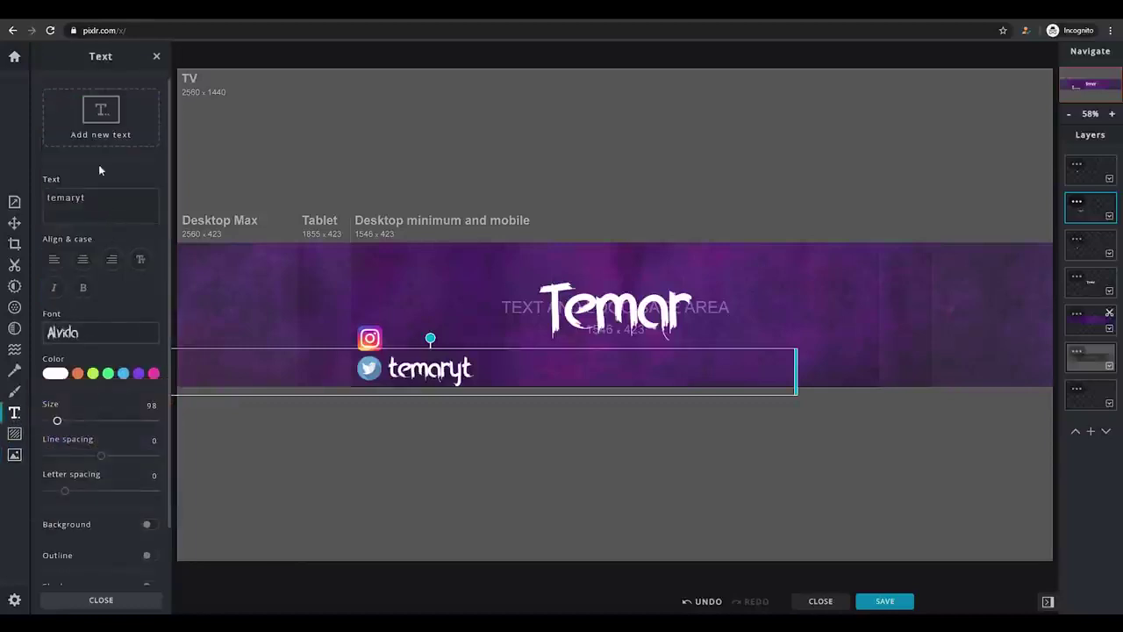
click(102, 134)
drag(554, 290, 501, 348)
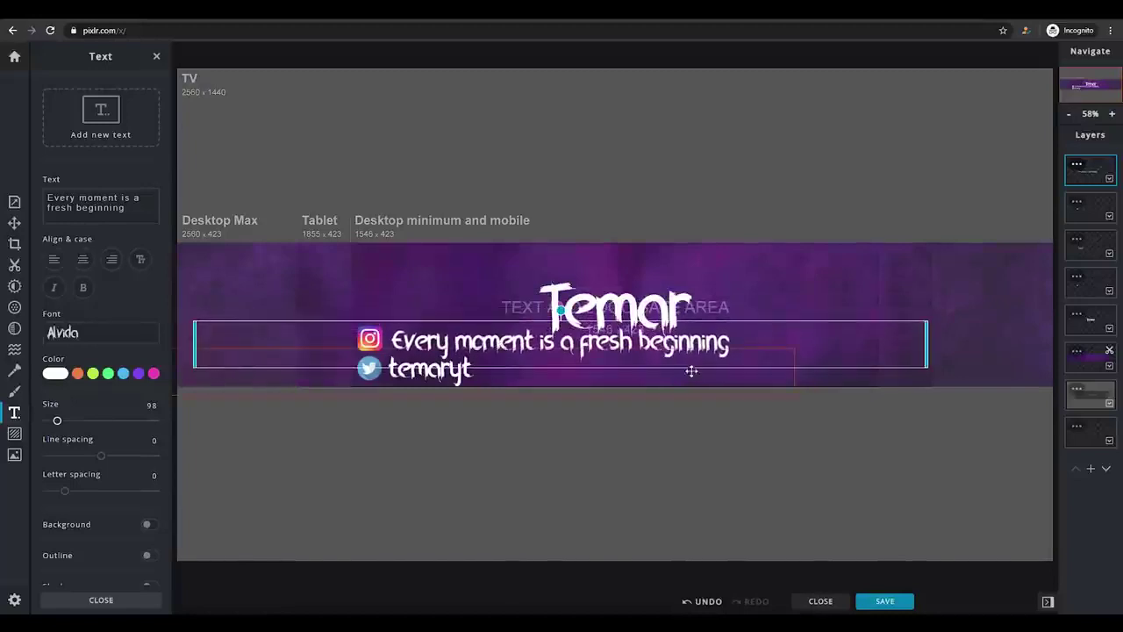
Replace the placeholder wording with the channel's Instagram handle preceded by @, and place it beside the Instagram icon
drag(128, 209, 42, 193)
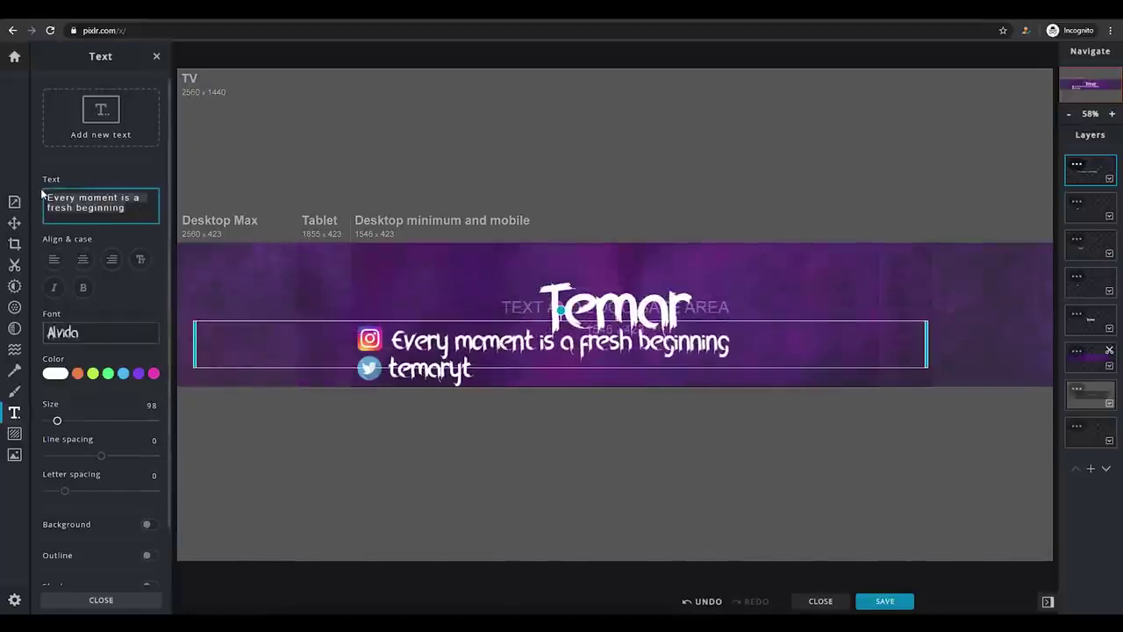
text(temar)
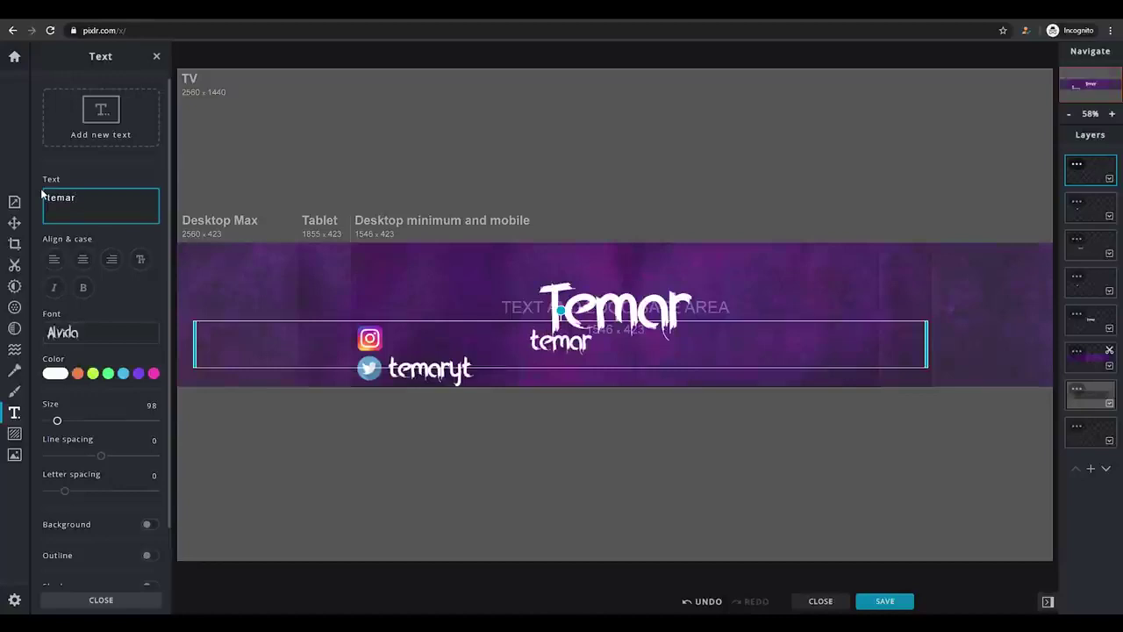
text(yt)
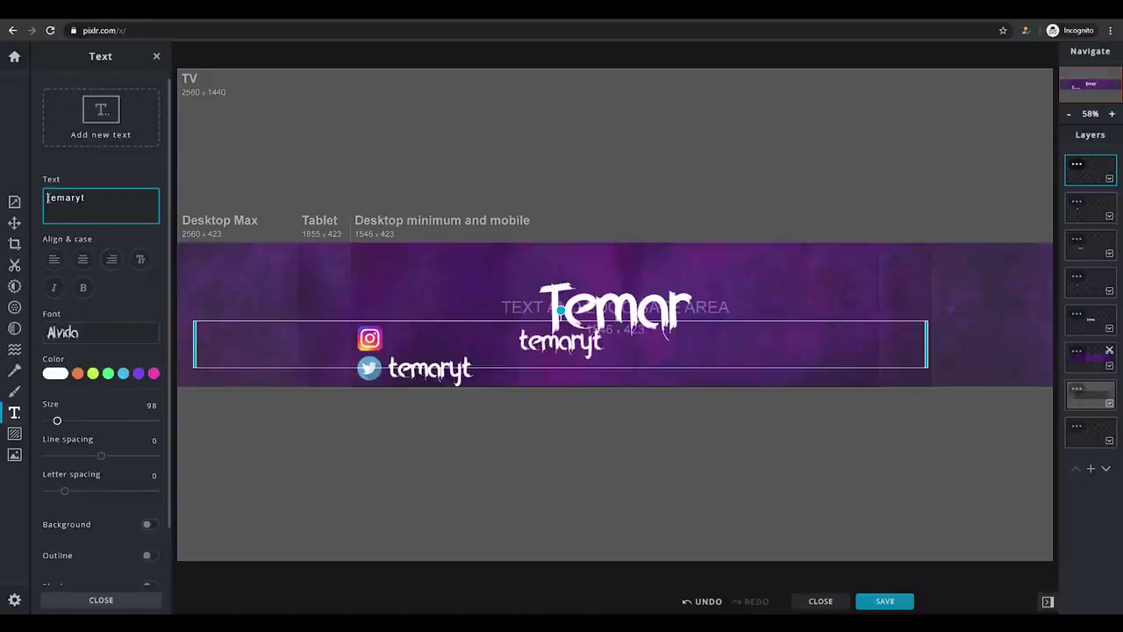
click(48, 198)
text(@)
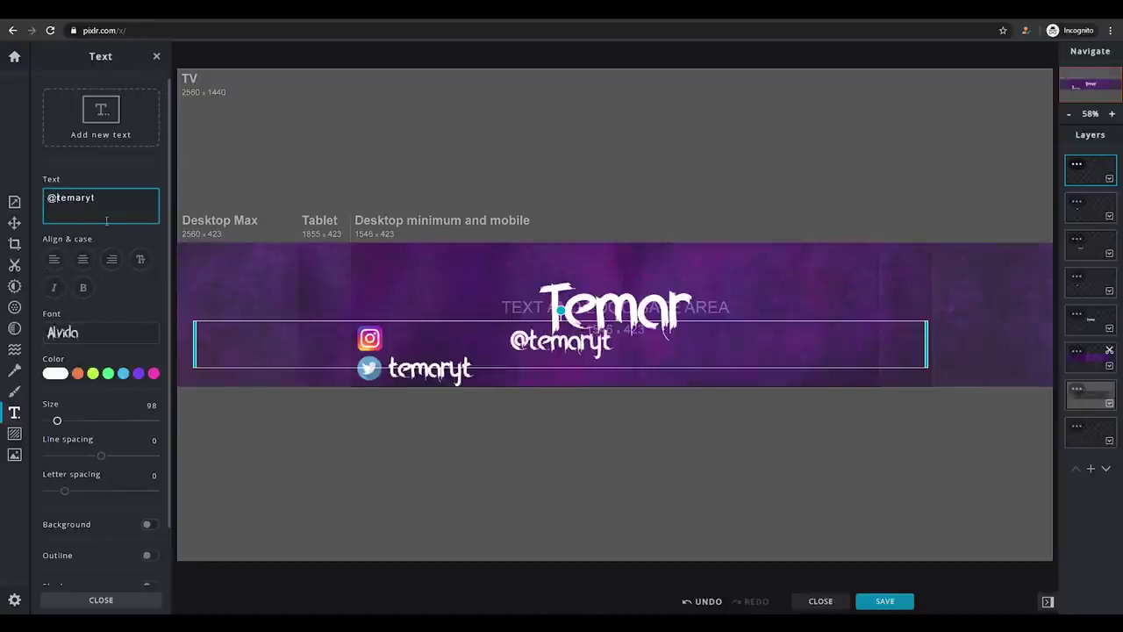
drag(522, 344, 396, 346)
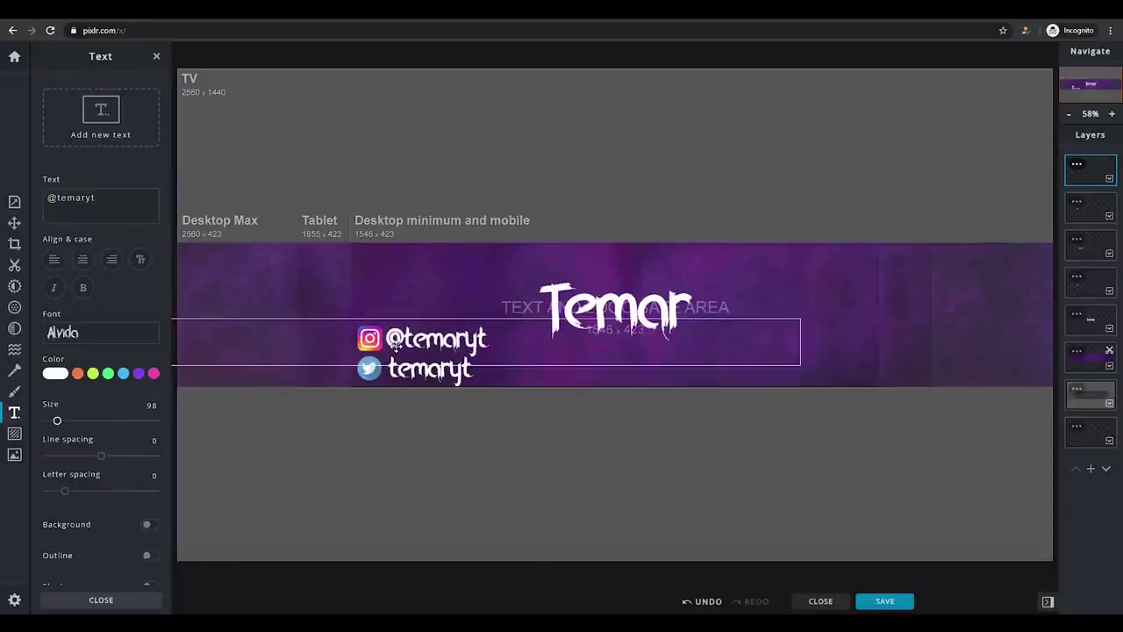
click(426, 409)
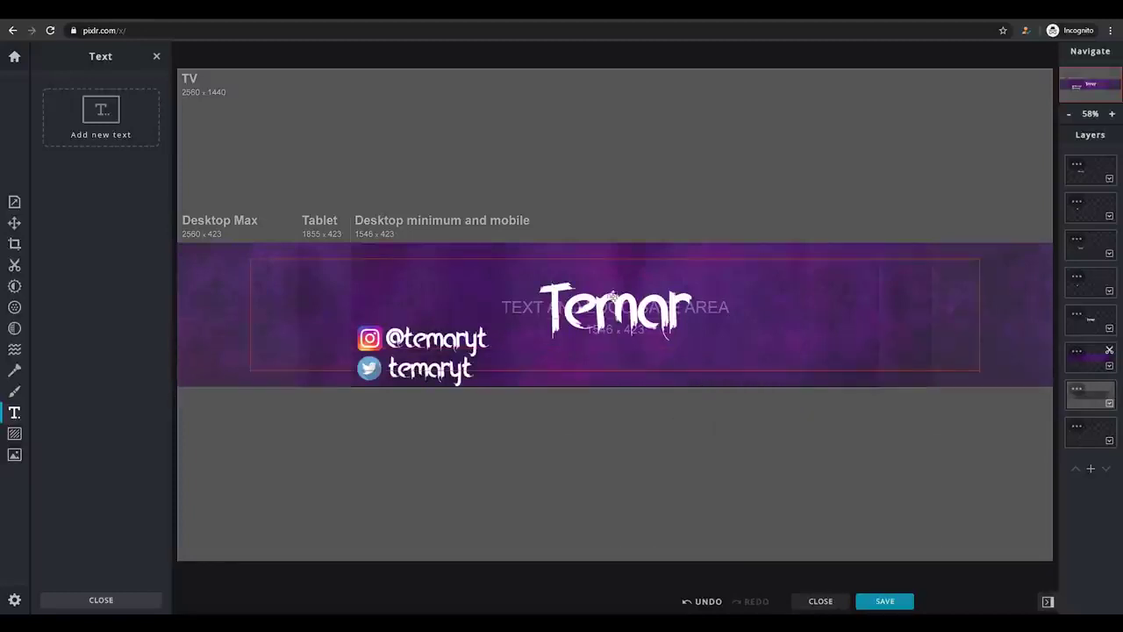
Save the banner as a 2560 x 1440 PNG named banner and open the downloaded file
click(884, 601)
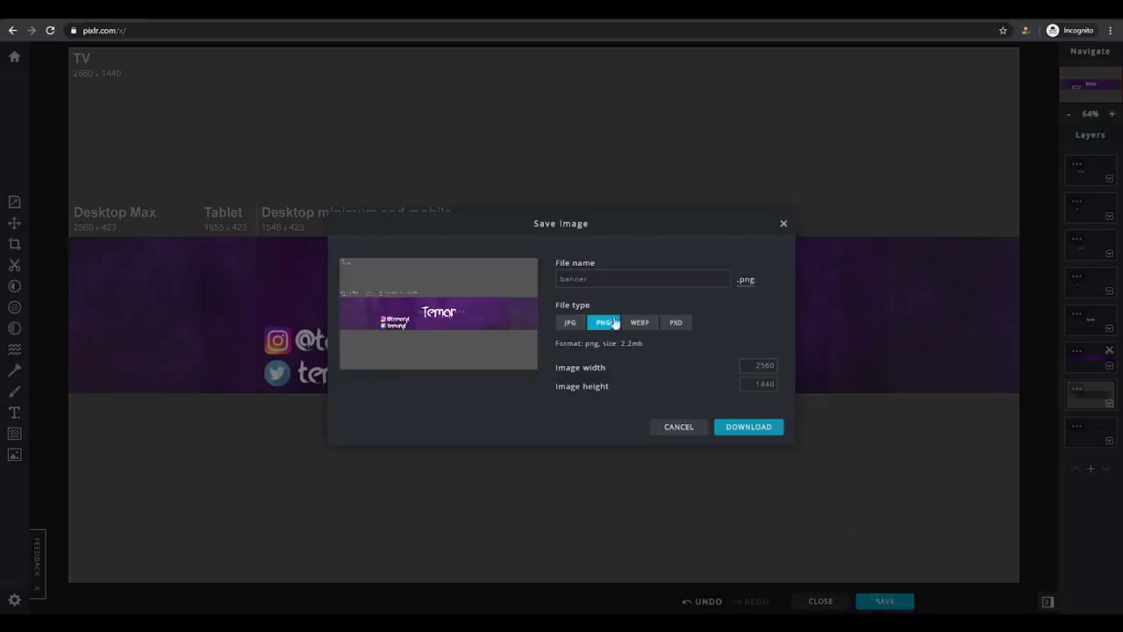
click(750, 427)
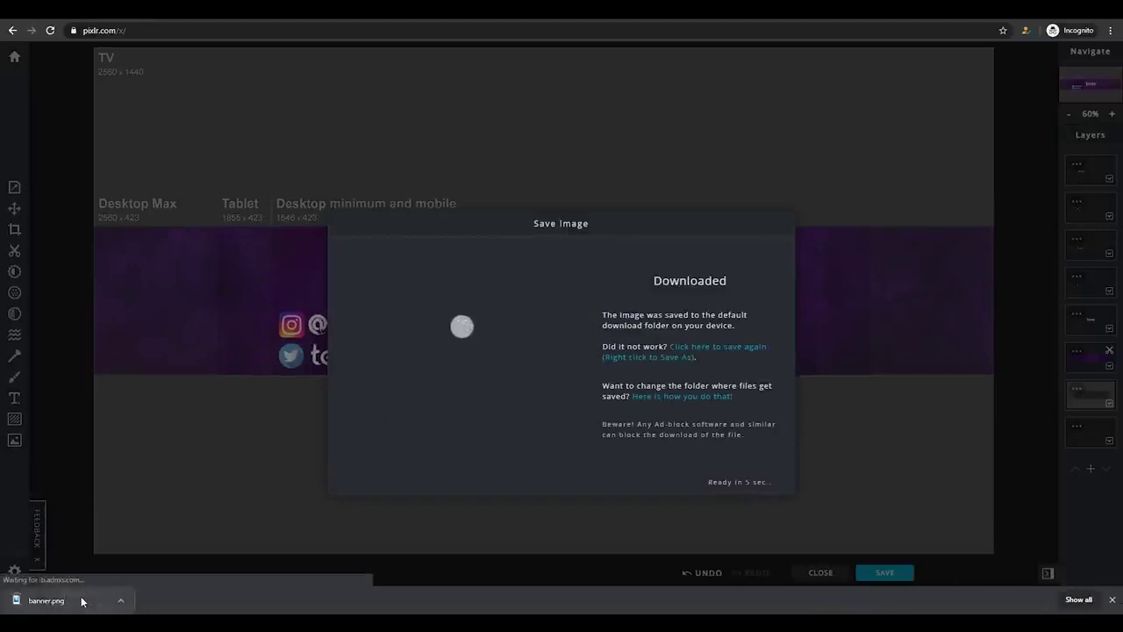
click(82, 601)
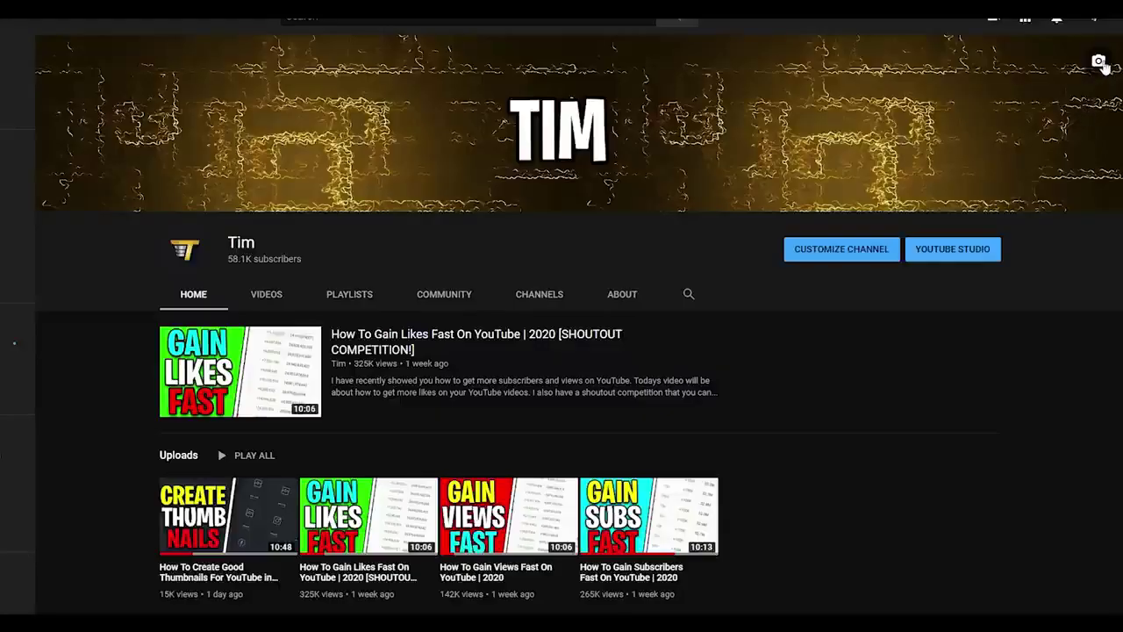
On the YouTube channel page, upload the saved banner image as the channel art and apply it
click(1100, 64)
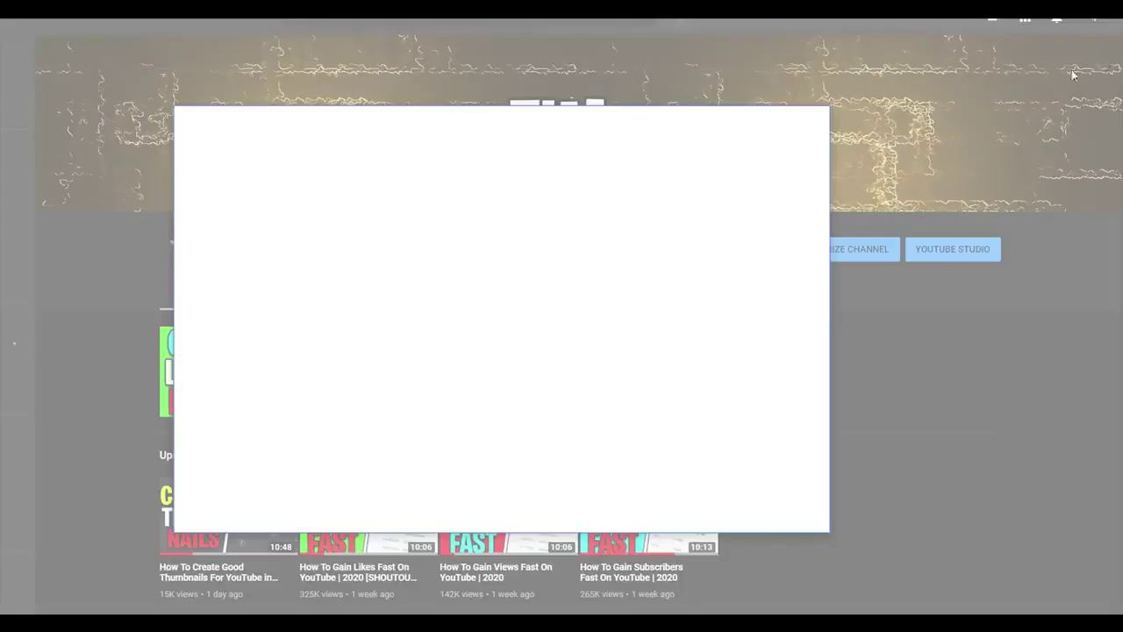
click(506, 353)
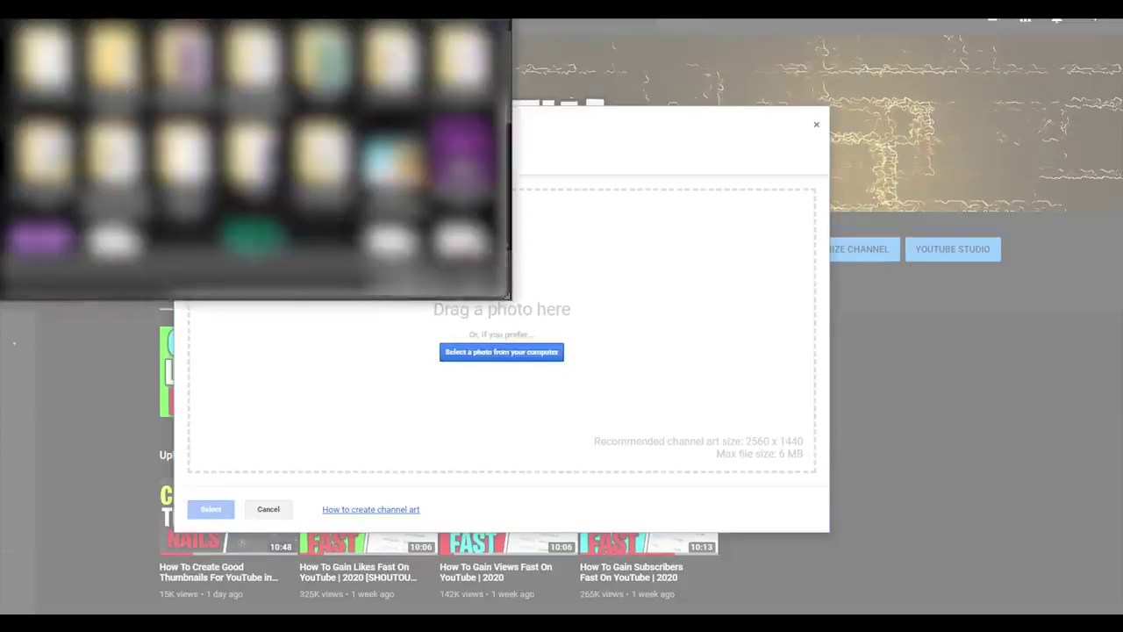
click(10, 89)
double_click(37, 67)
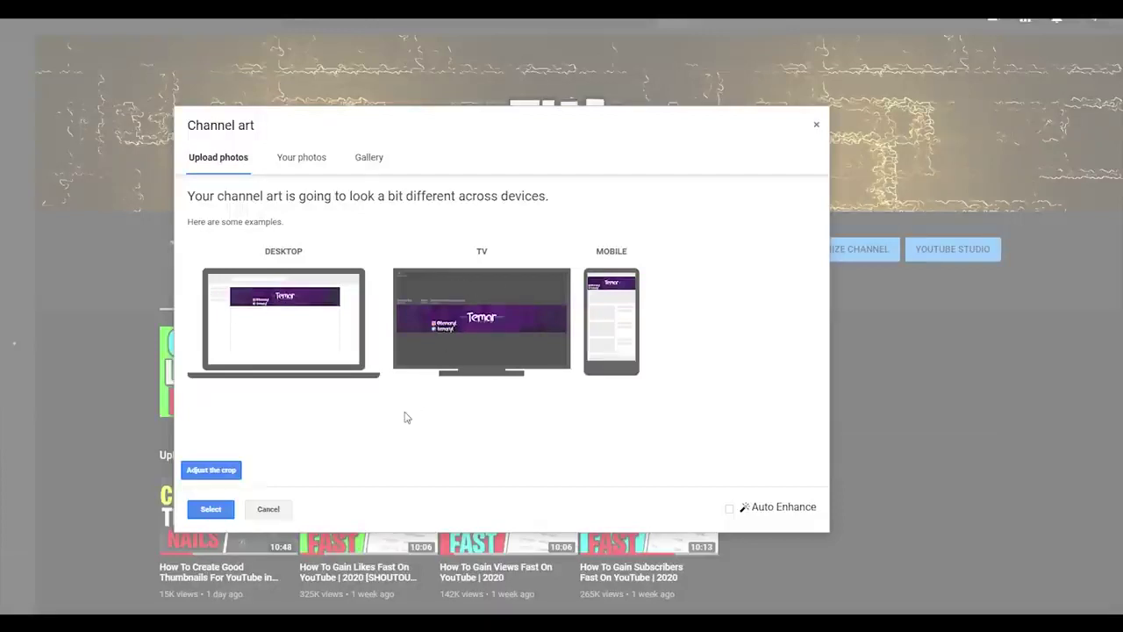
click(210, 511)
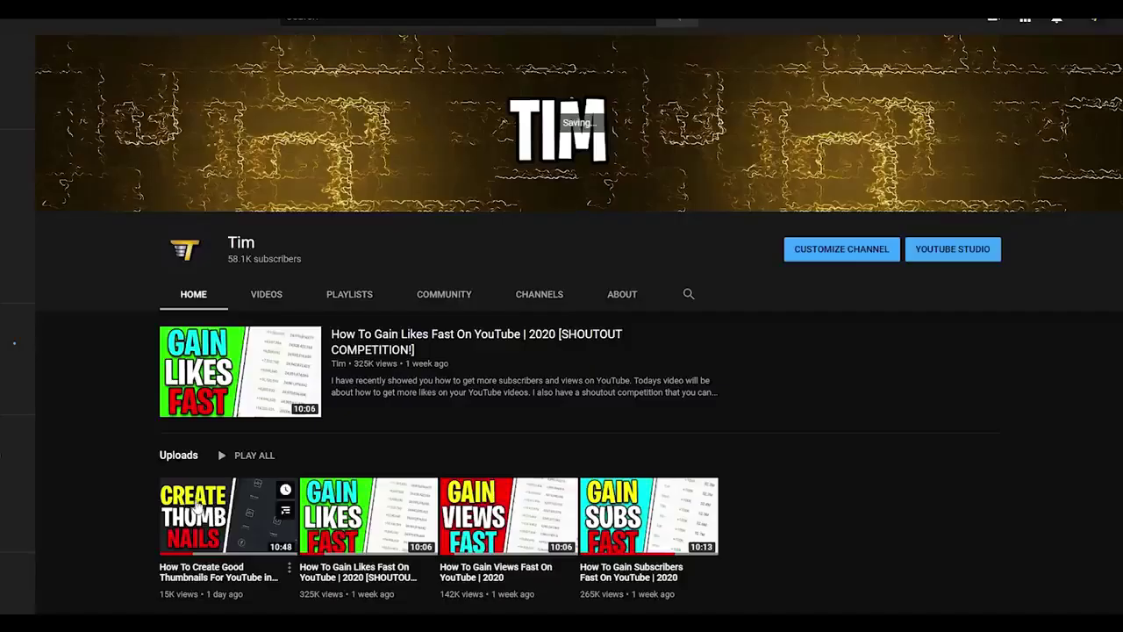